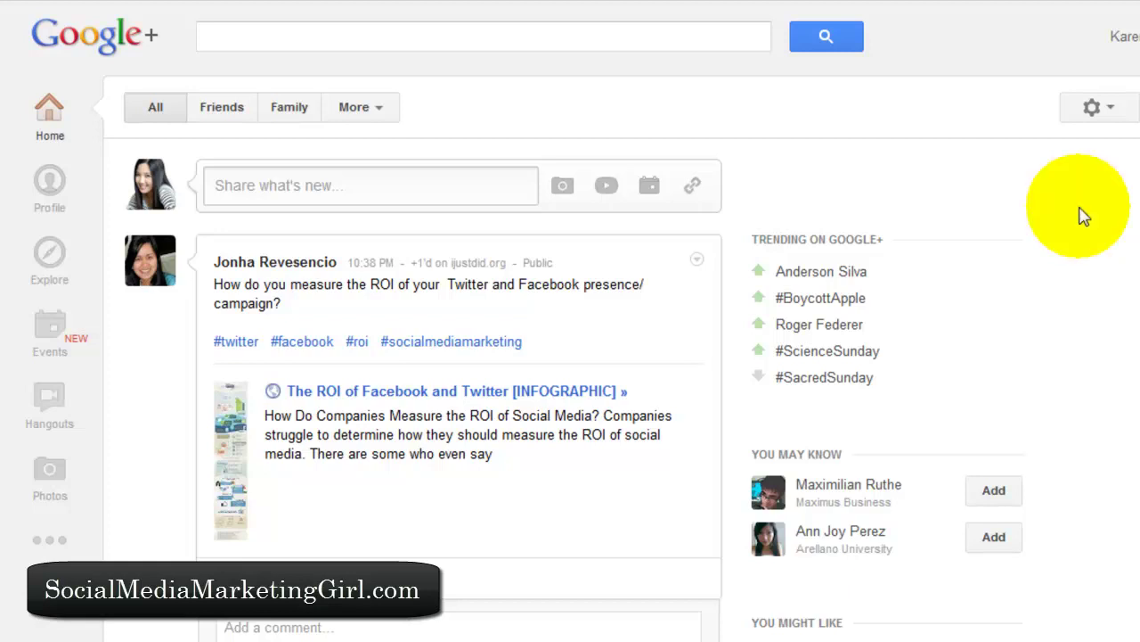
Step: Open a blank Create event form from the Events sidebar's 'Create an event' card
scroll(1084, 217, down, 3)
scroll(1085, 217, down, 6)
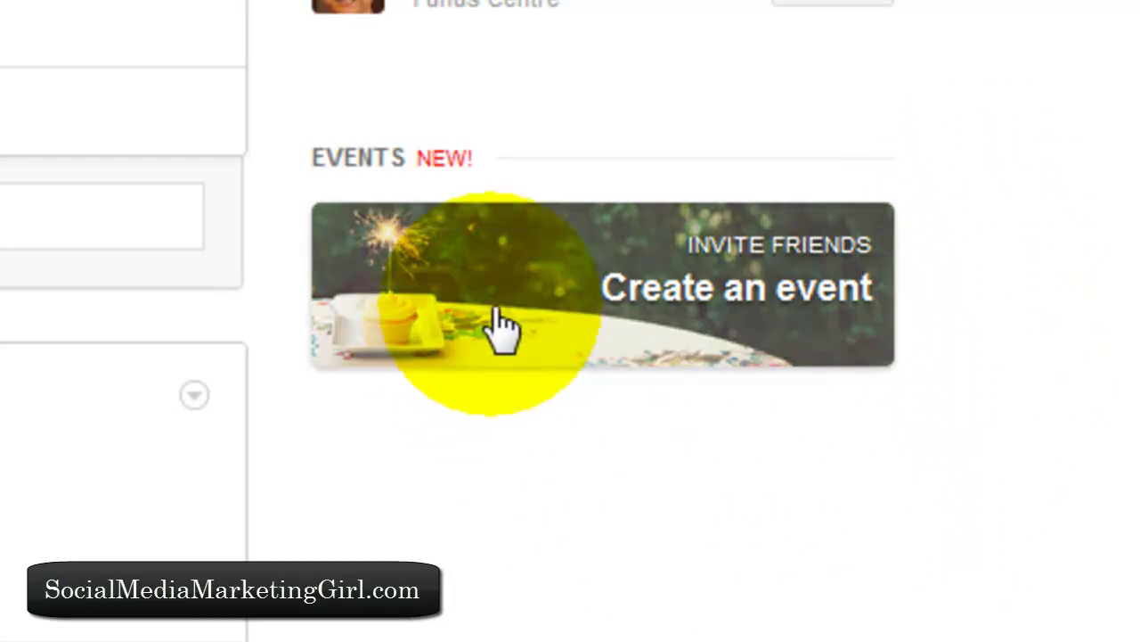
click(499, 326)
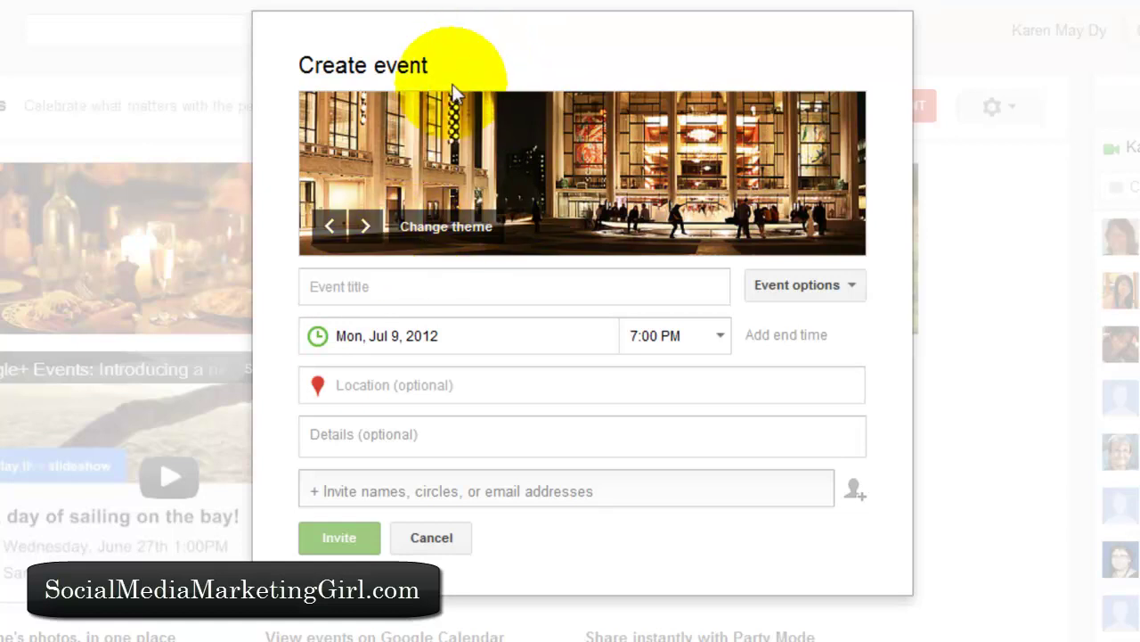
Step: Open the event banner's theme picker on its Upload section
click(439, 290)
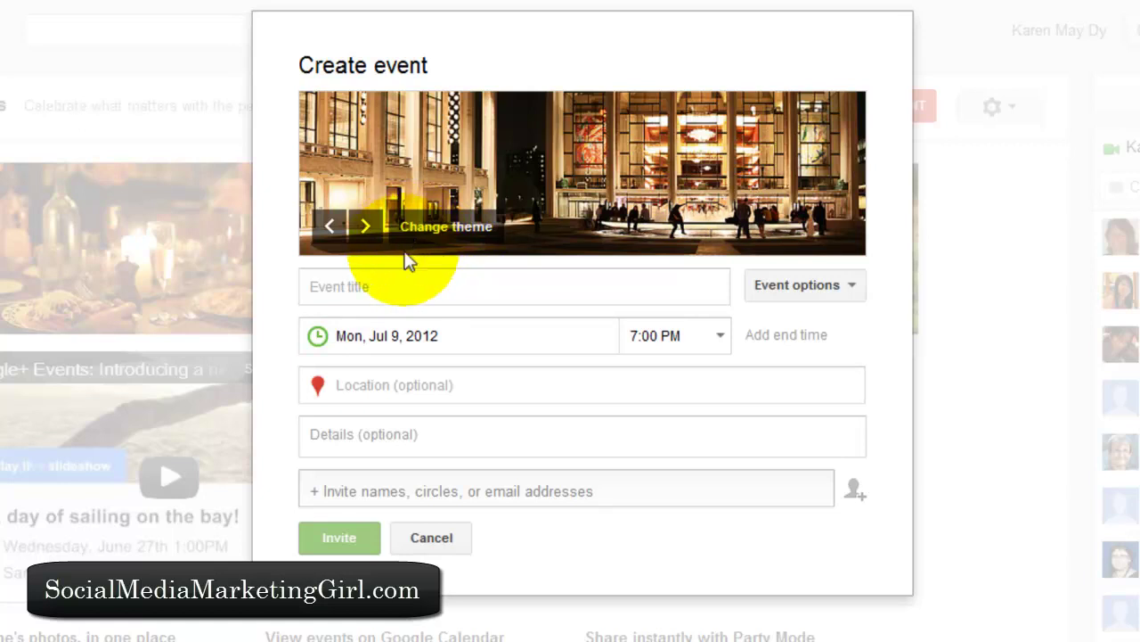
click(427, 228)
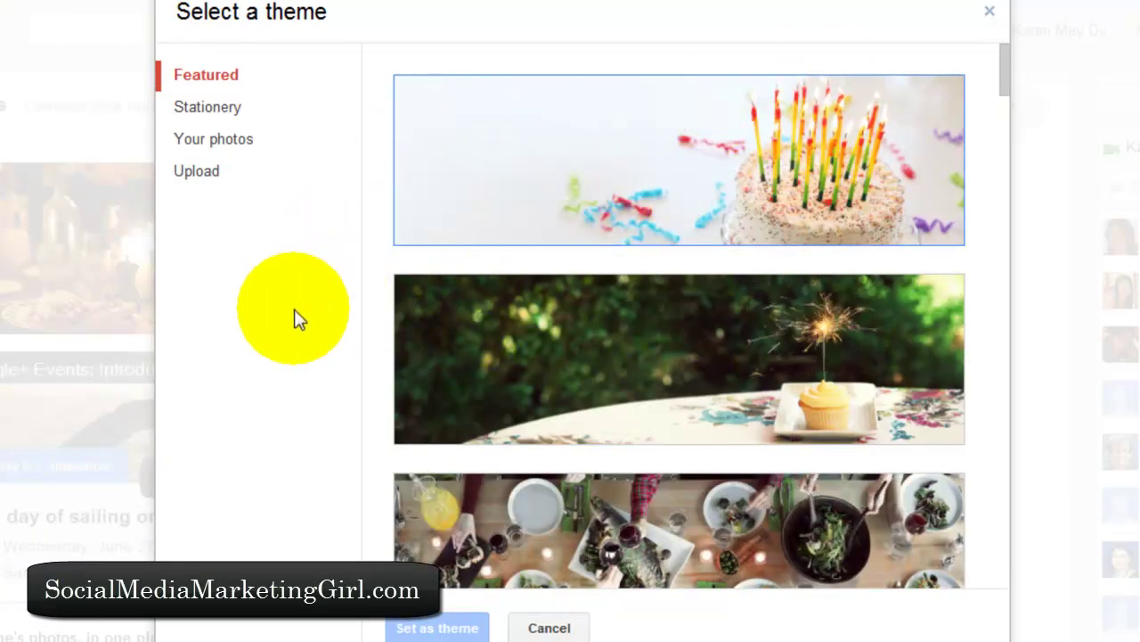
click(238, 171)
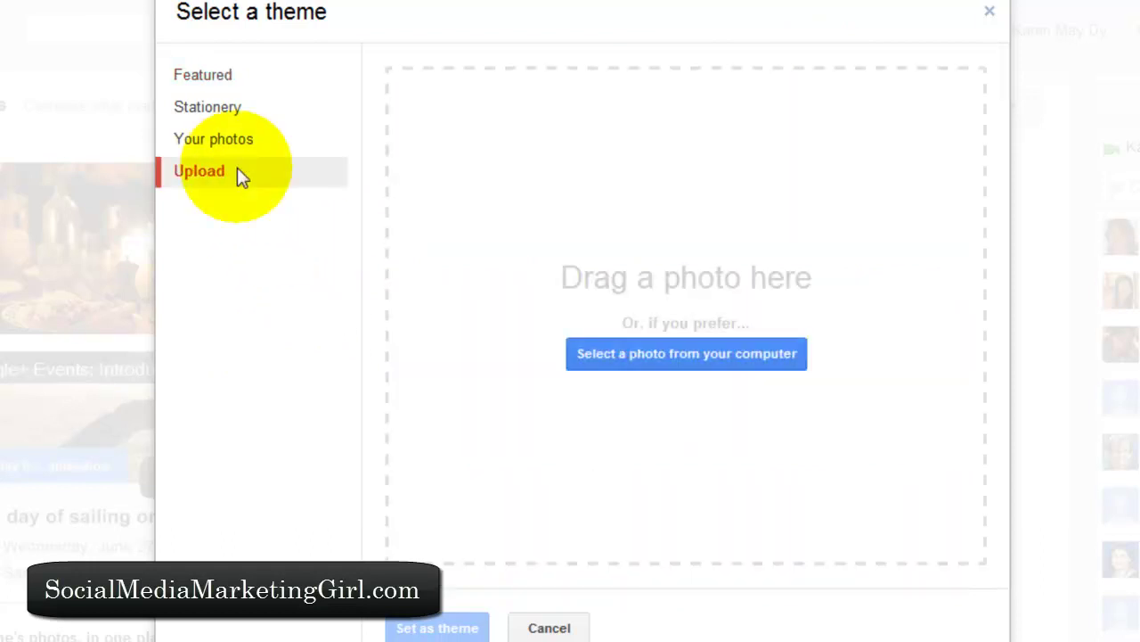
Step: Upload 'blog tour banner2' from the computer as the event banner
click(643, 353)
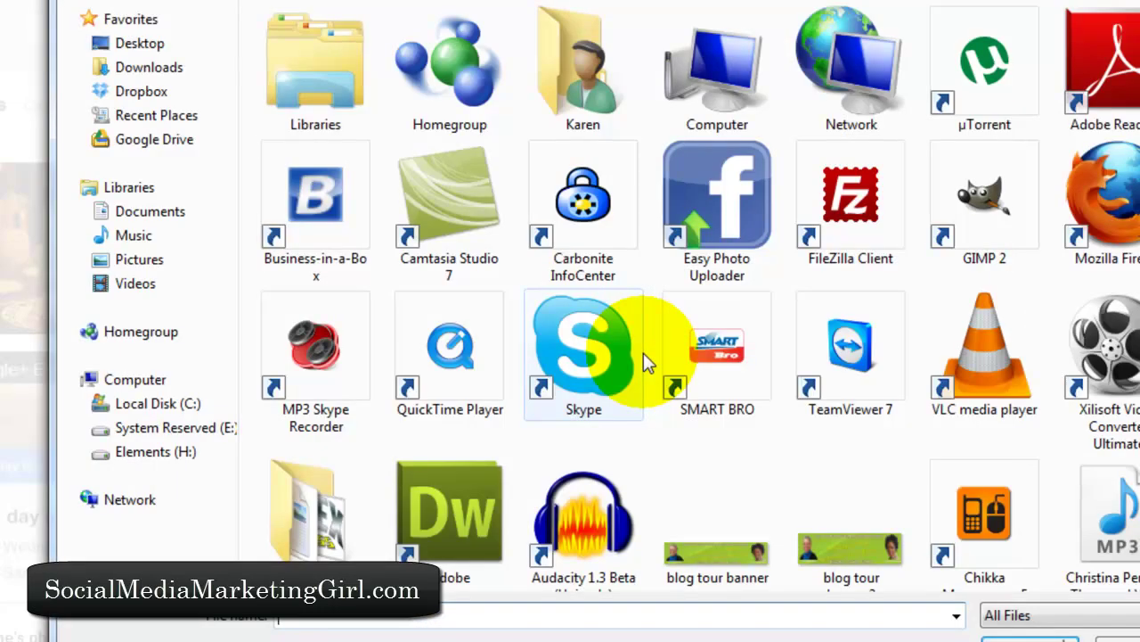
click(895, 545)
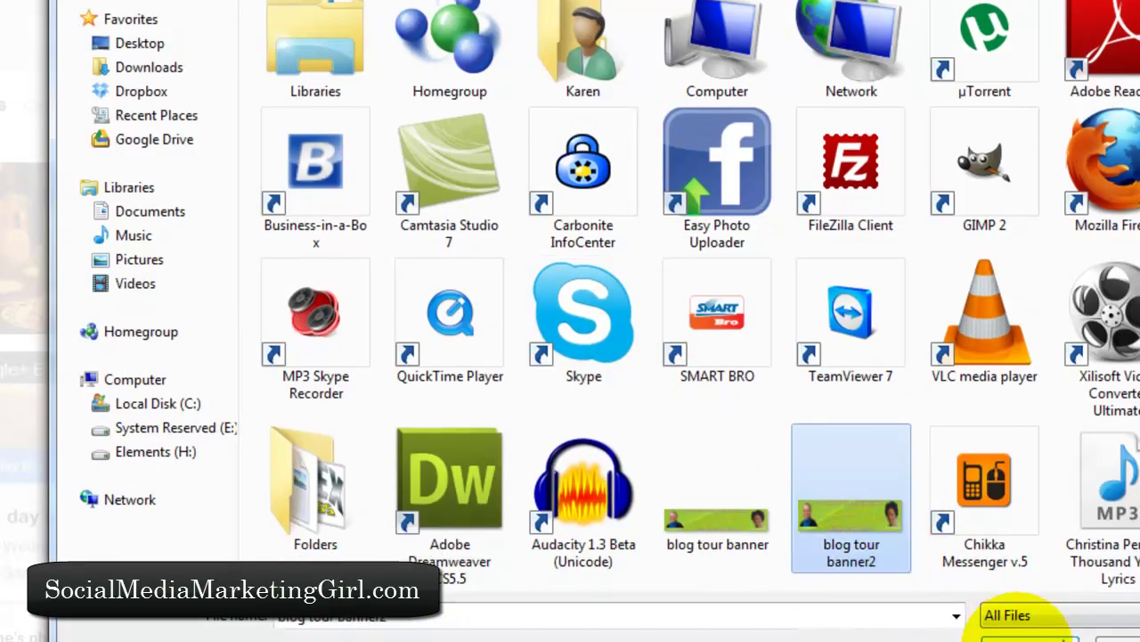
click(1020, 638)
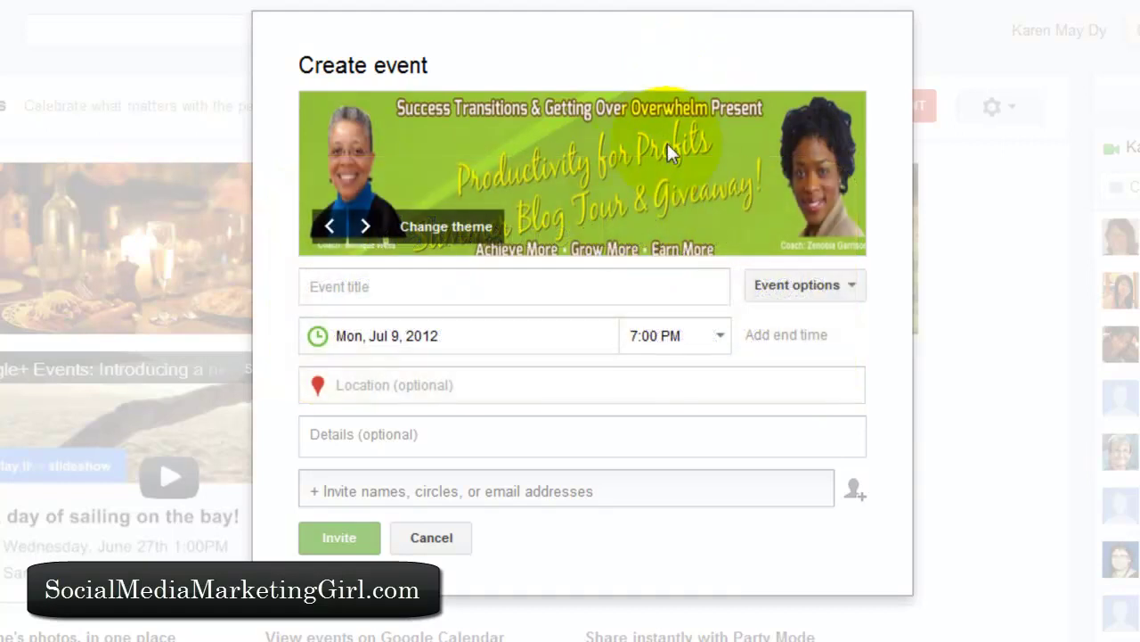
Step: Title the event 'Productivity for Profits Summer Blog Tour and Giveaway'
click(505, 290)
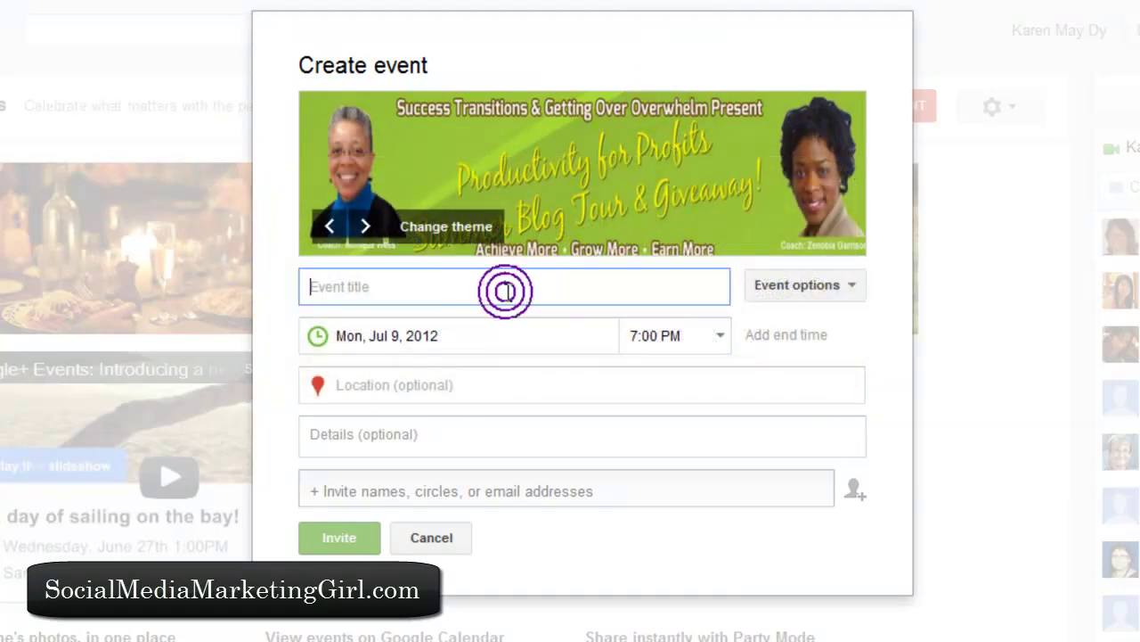
text(Productivity for Profits Summ)
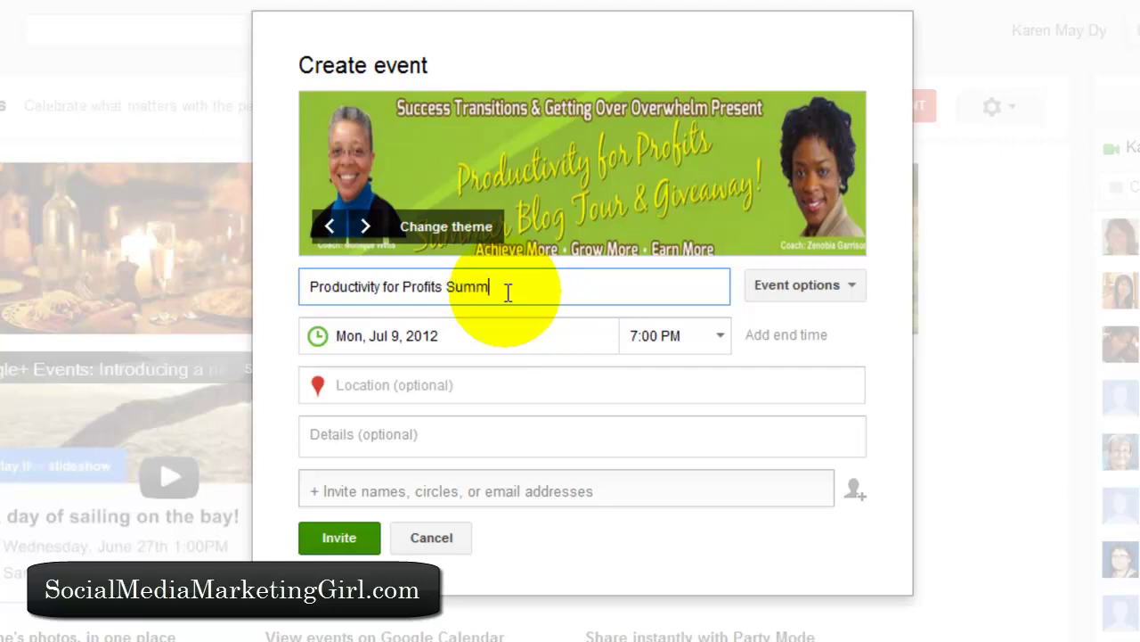
text(er Blog Tour and Giveaway)
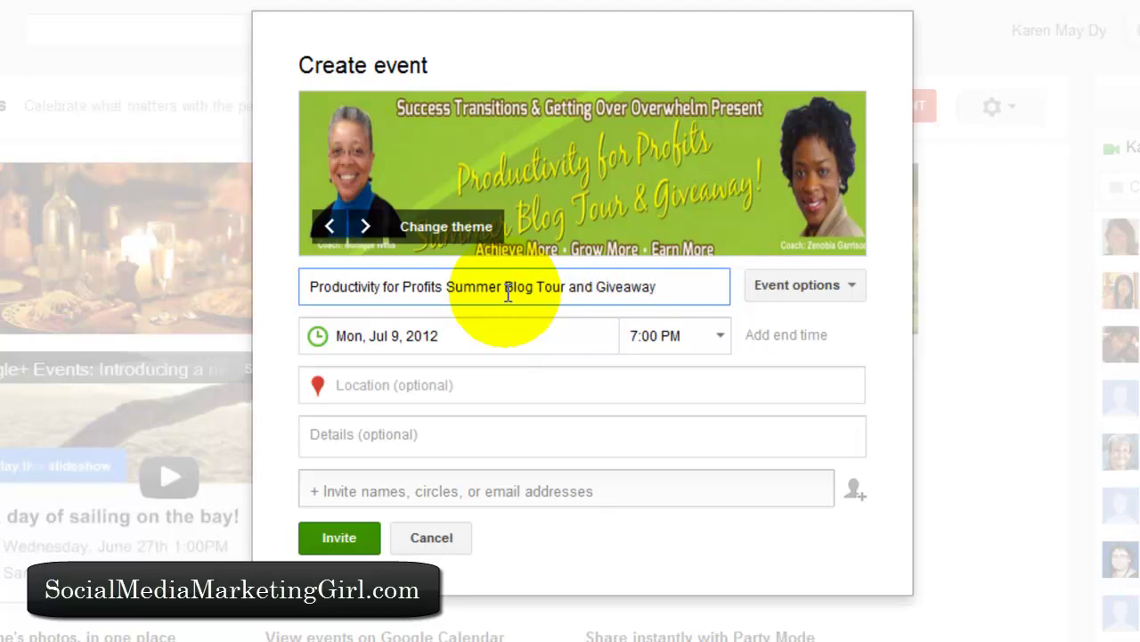
click(851, 290)
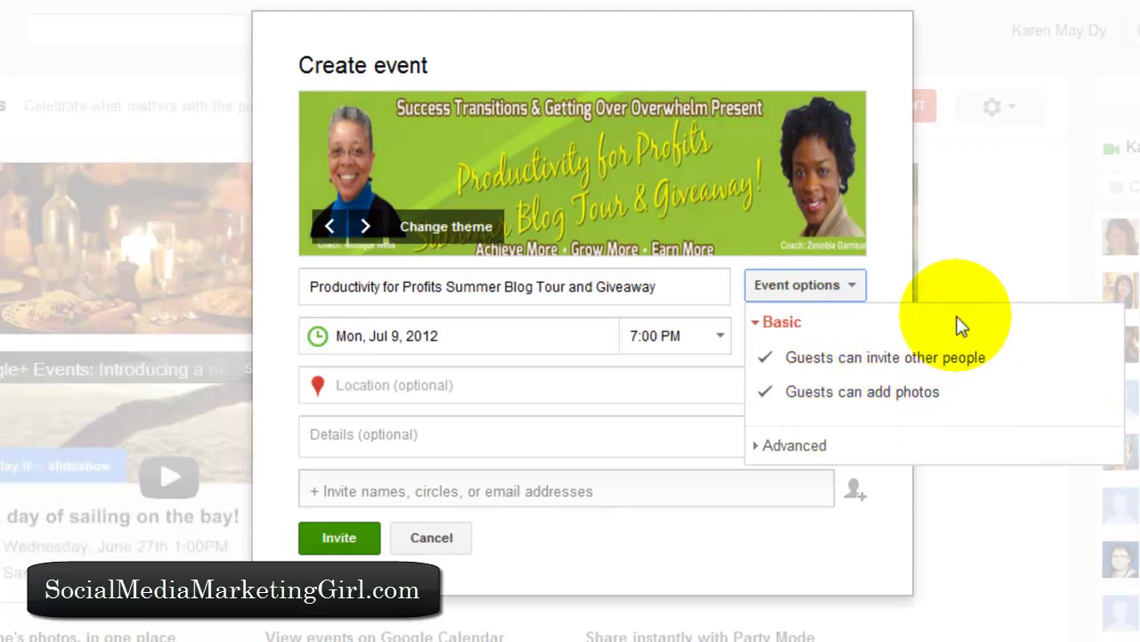
Step: Enable 'Show additional fields' under Advanced event options to add the extra URL fields
click(833, 449)
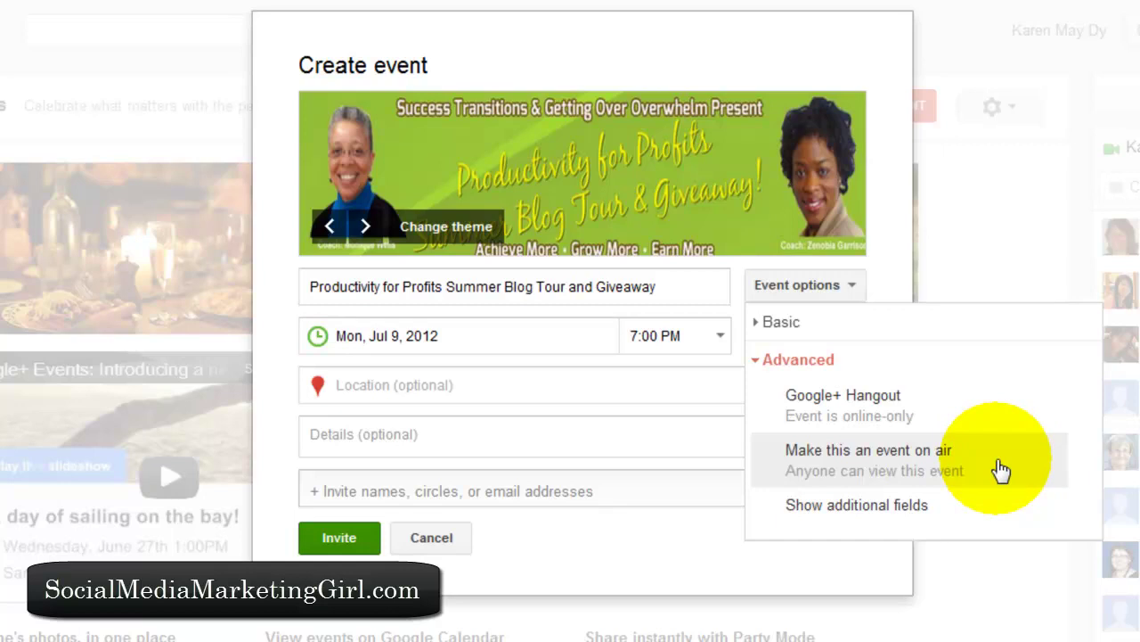
click(965, 506)
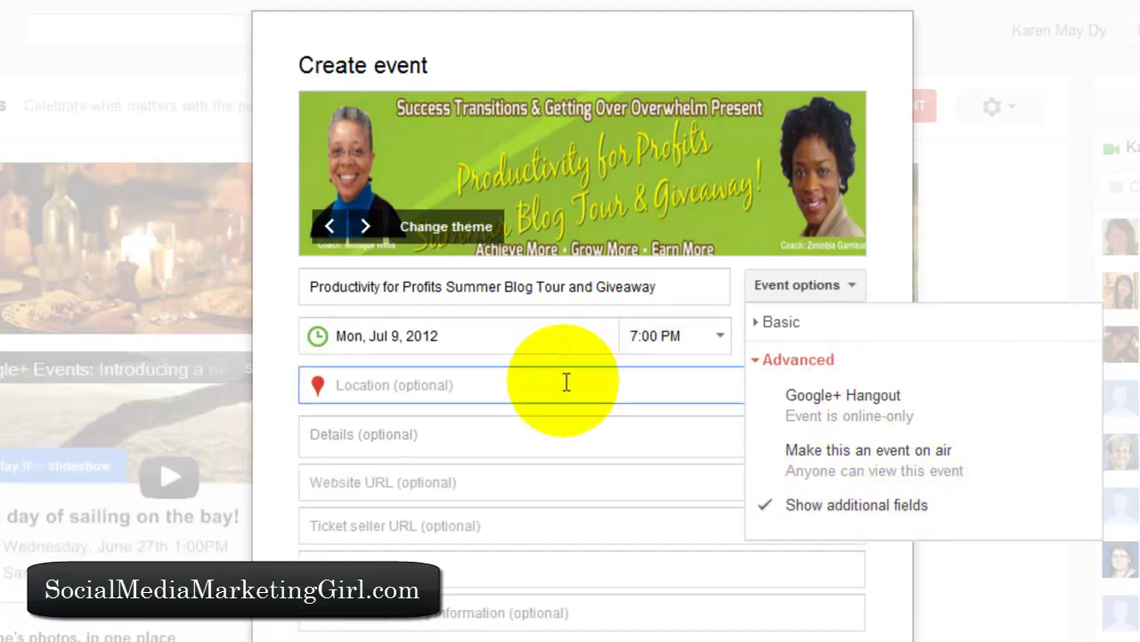
click(554, 359)
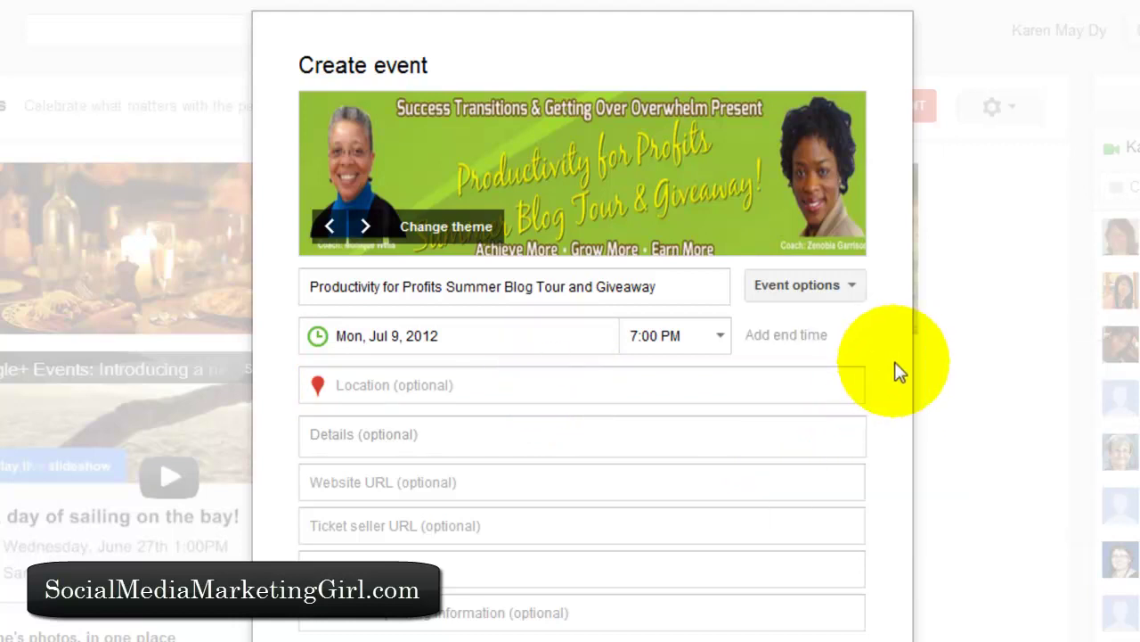
click(876, 337)
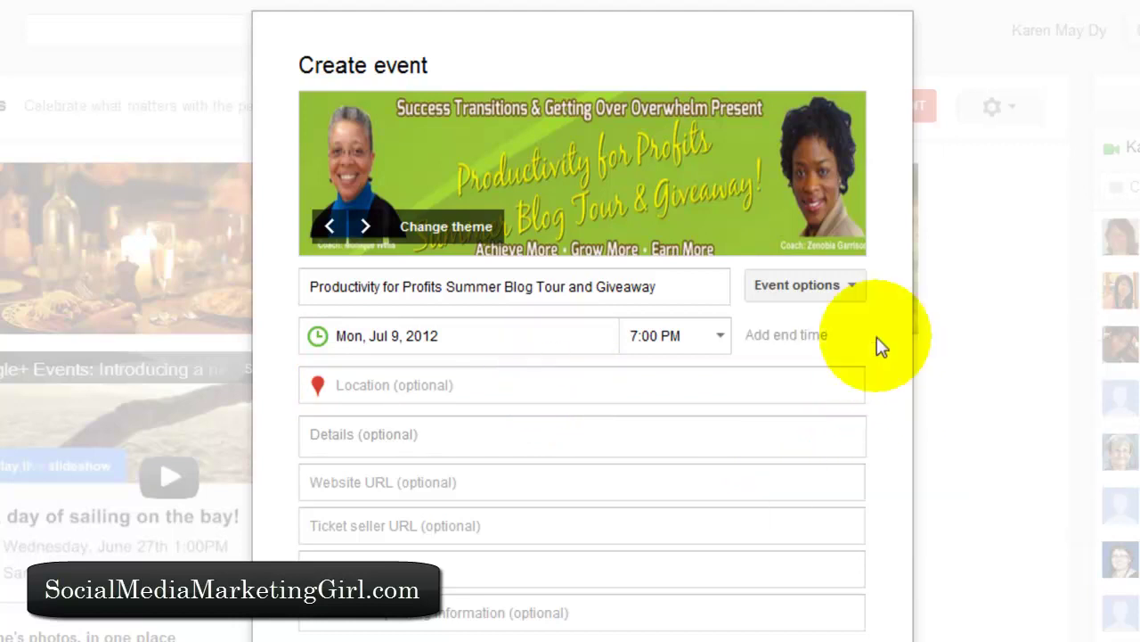
Step: Set the event date to July 12, 2012 from the calendar
scroll(876, 337, down, 2)
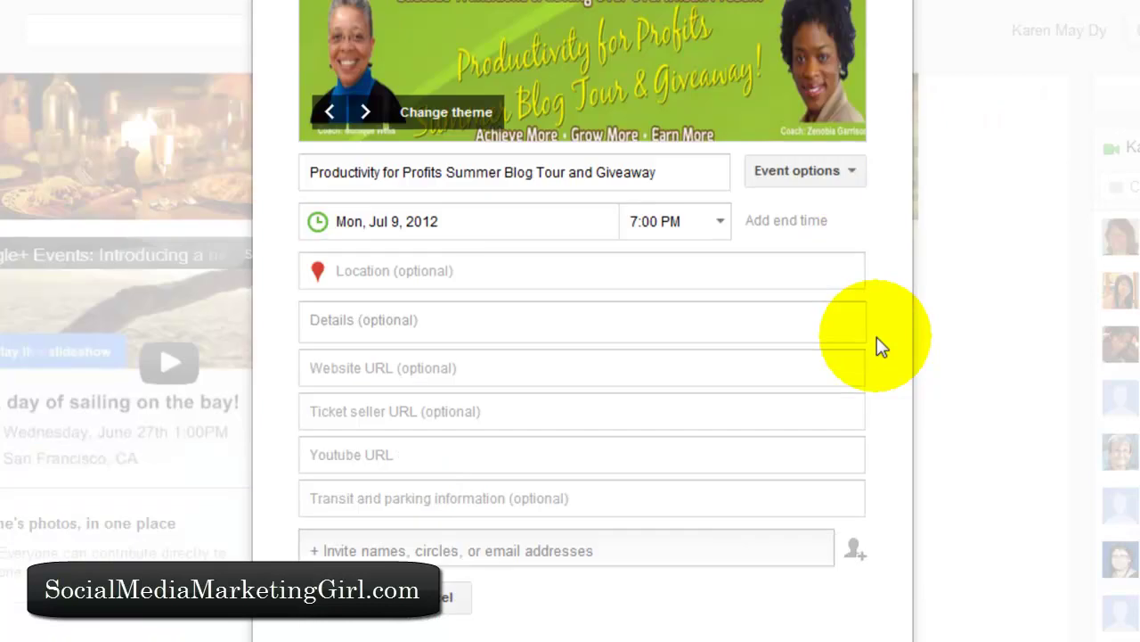
click(491, 316)
click(476, 222)
click(477, 221)
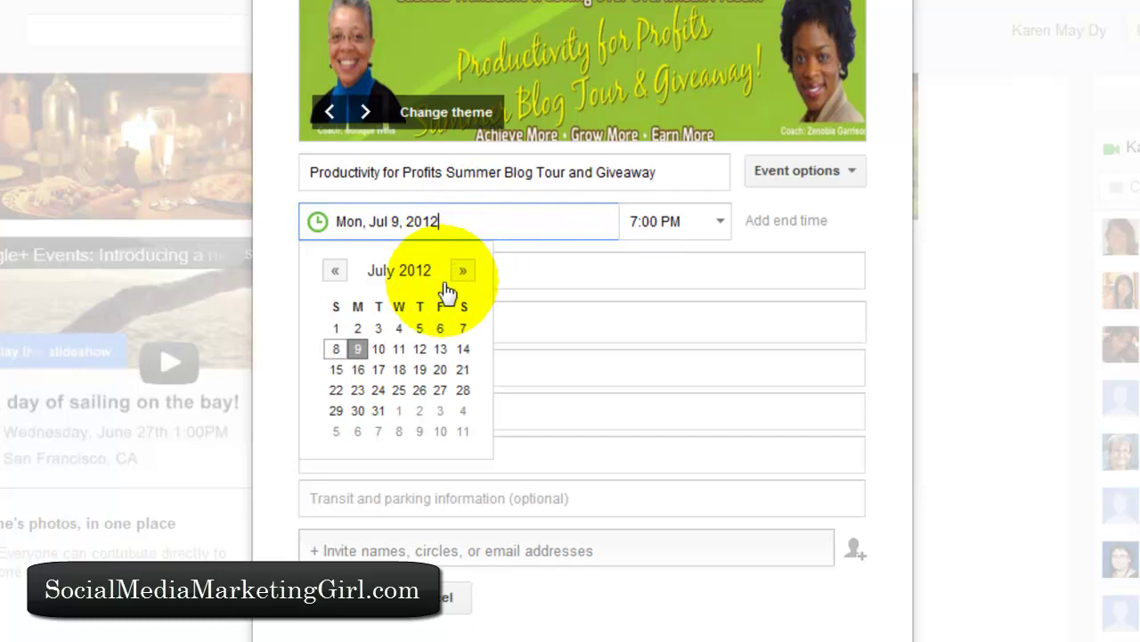
click(425, 356)
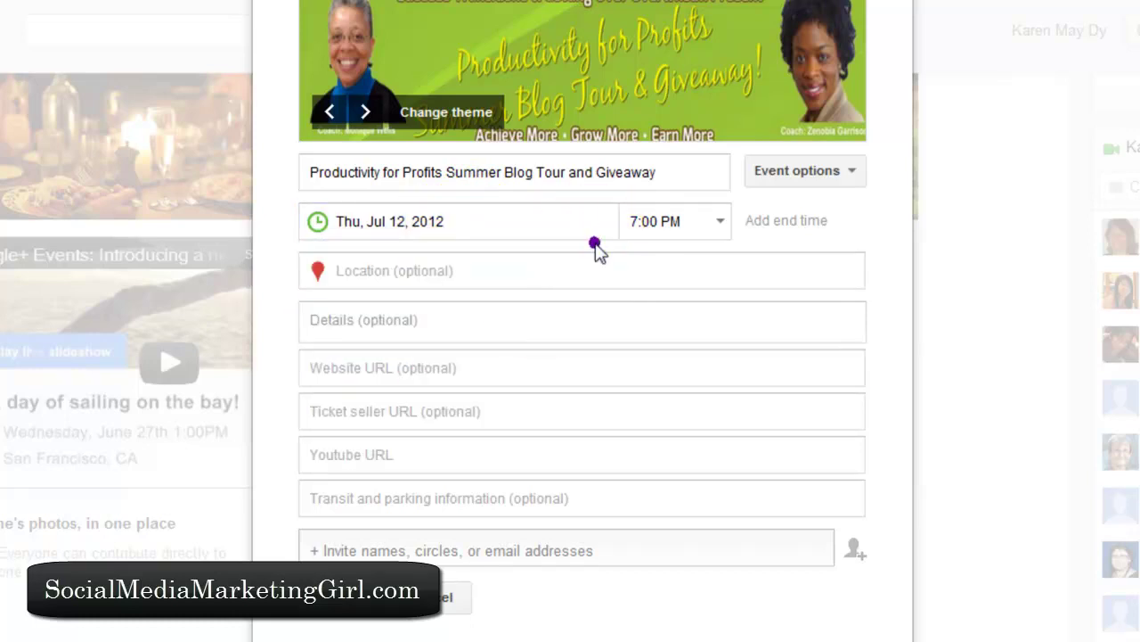
Step: Set the event start time to 11:00 AM
click(703, 224)
click(722, 222)
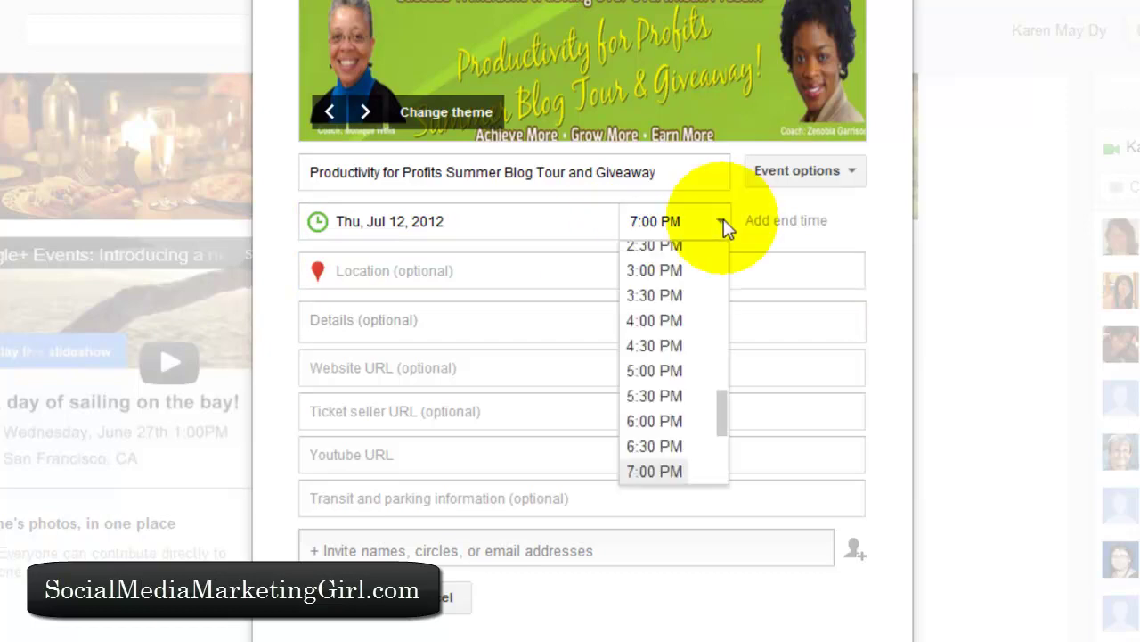
click(723, 372)
click(721, 328)
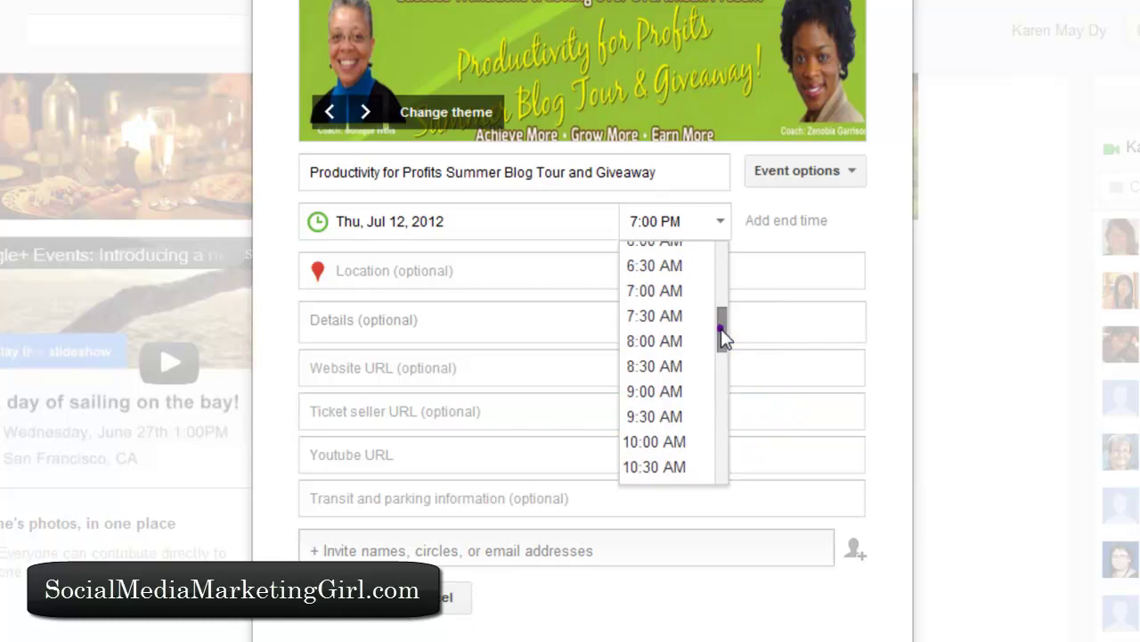
drag(720, 361, 682, 458)
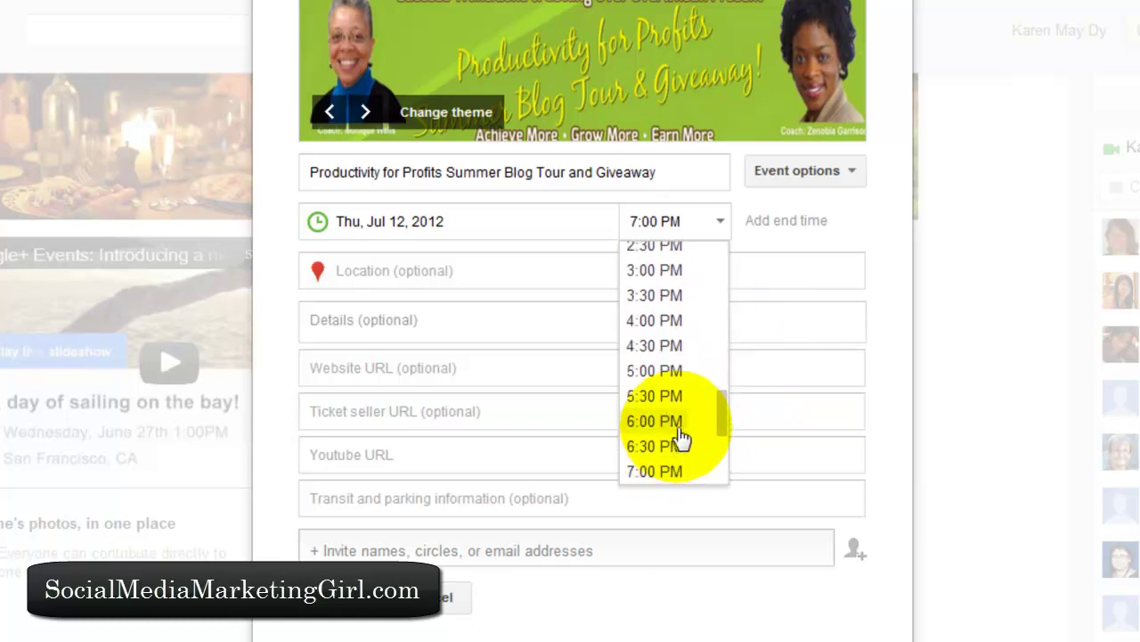
click(725, 327)
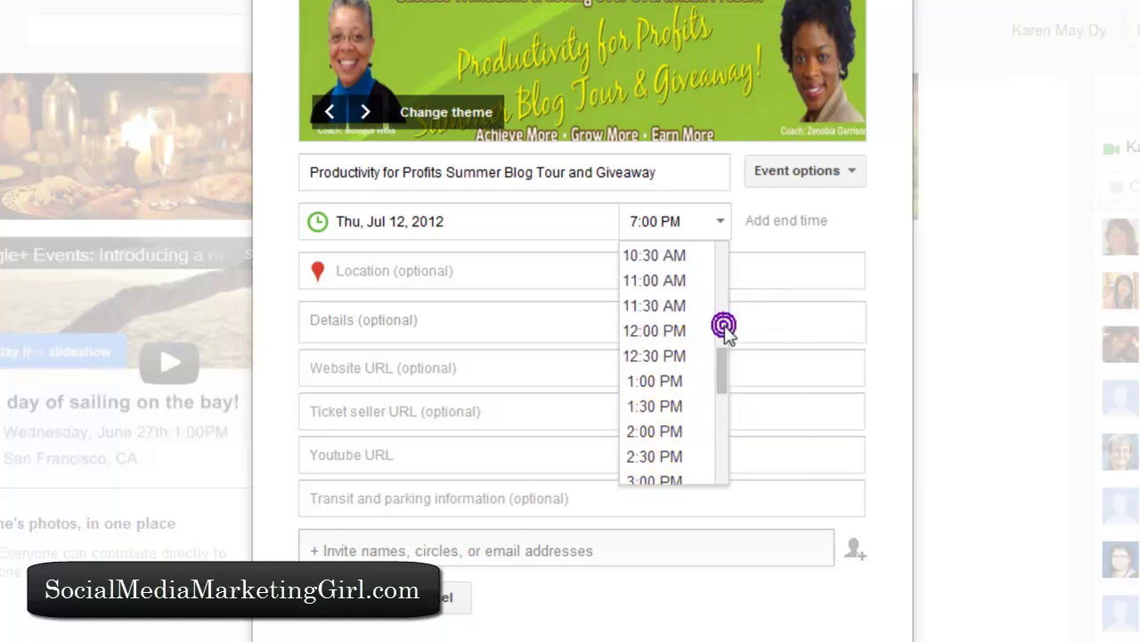
click(684, 281)
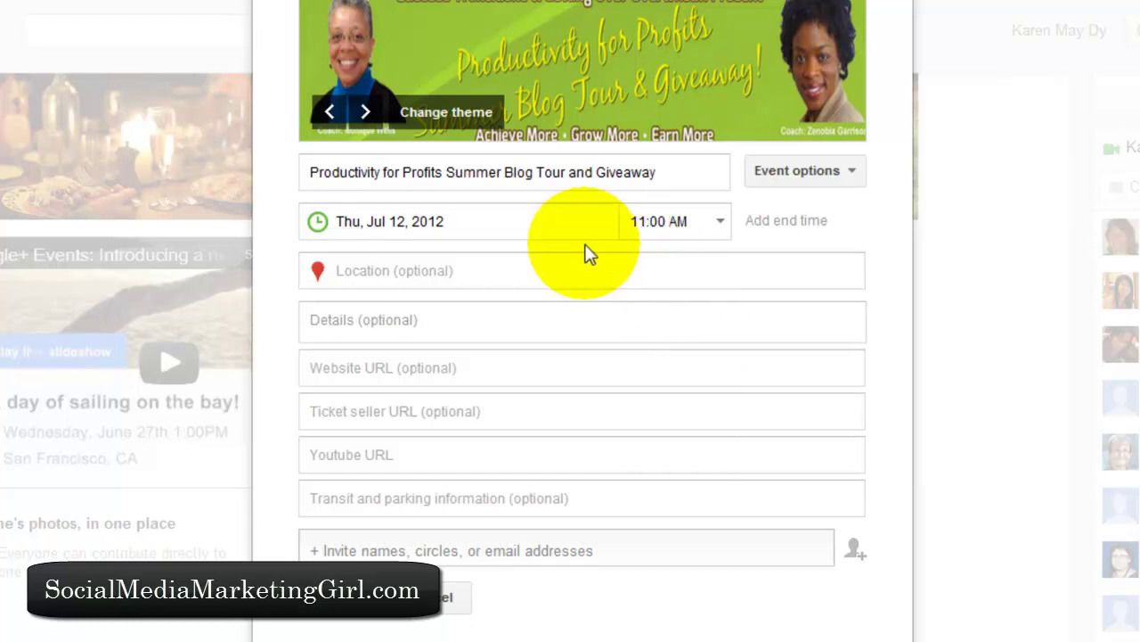
Step: Switch to the blog tour website's Summer Blog Tour and Giveaway page
click(502, 311)
click(471, 279)
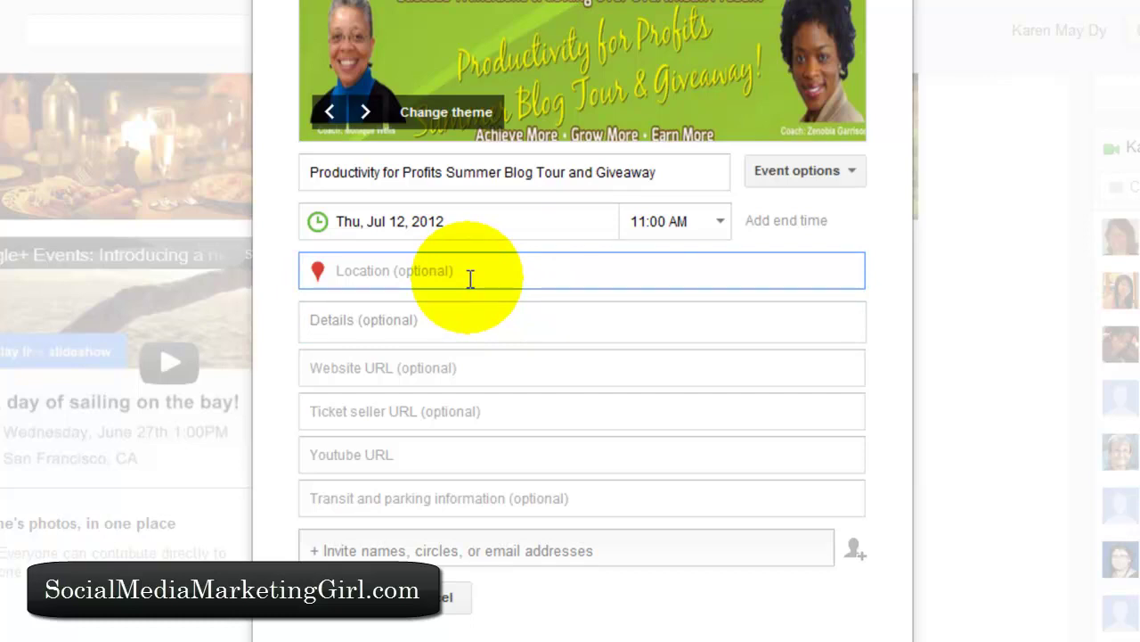
click(433, 326)
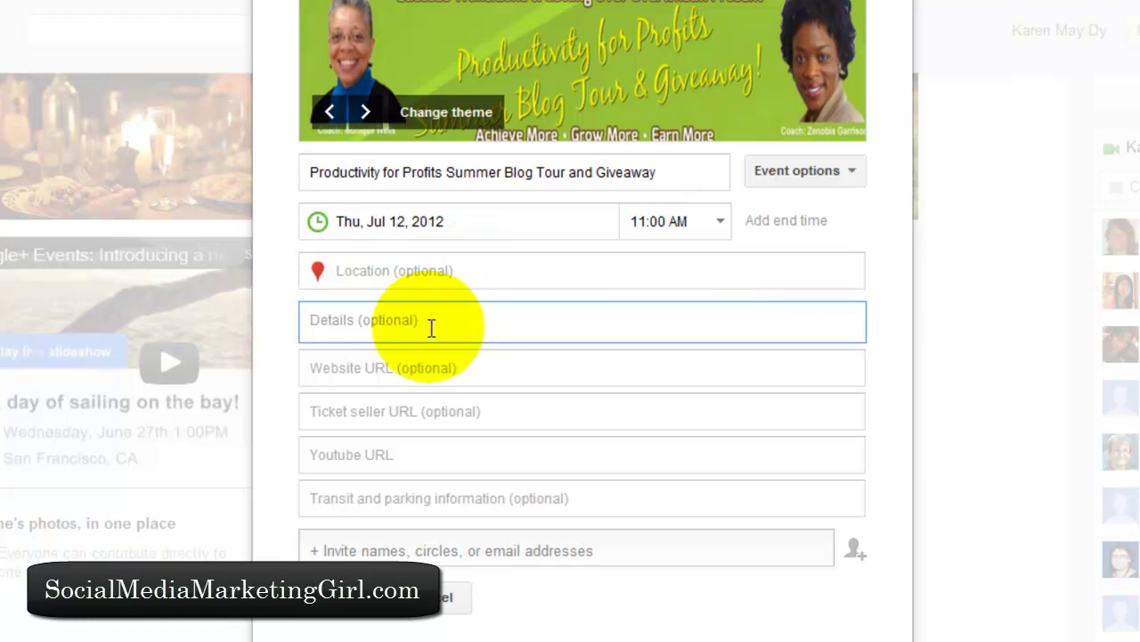
click(276, 24)
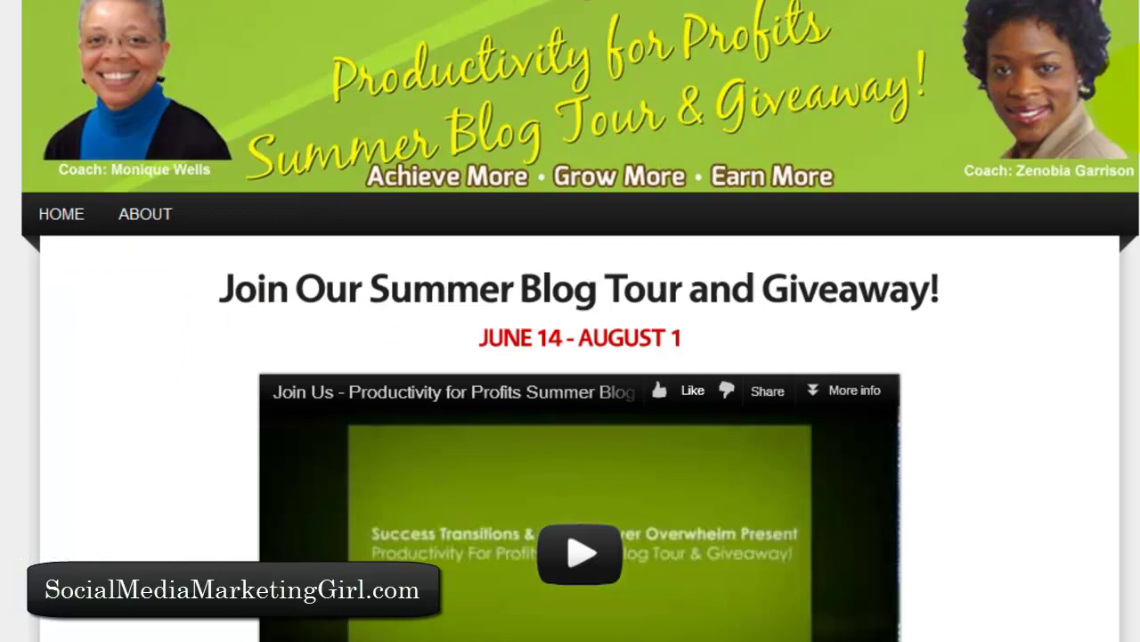
Step: Copy the blog-tour paragraph about the 7 experts and return to the event's Details field
scroll(1124, 98, down, 9)
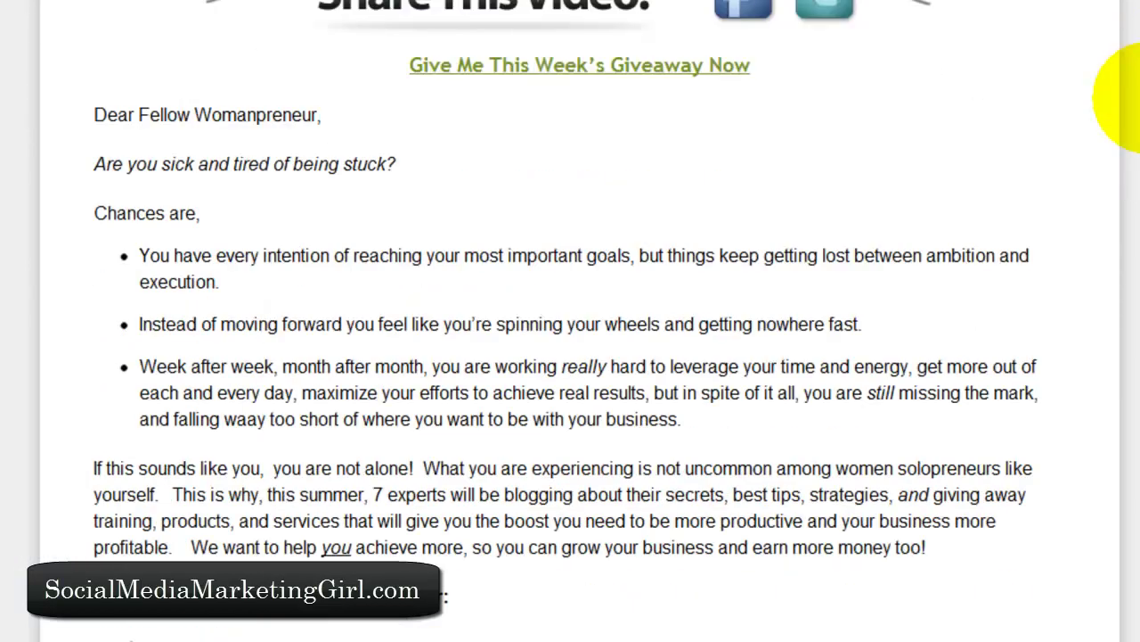
scroll(1125, 98, down, 3)
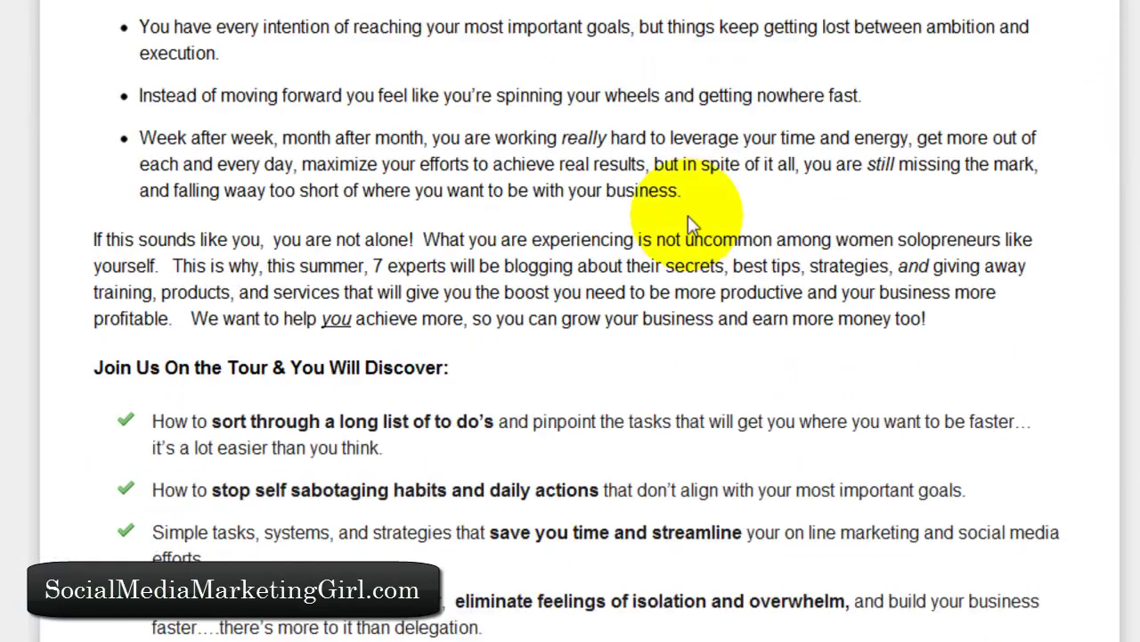
drag(376, 267, 965, 331)
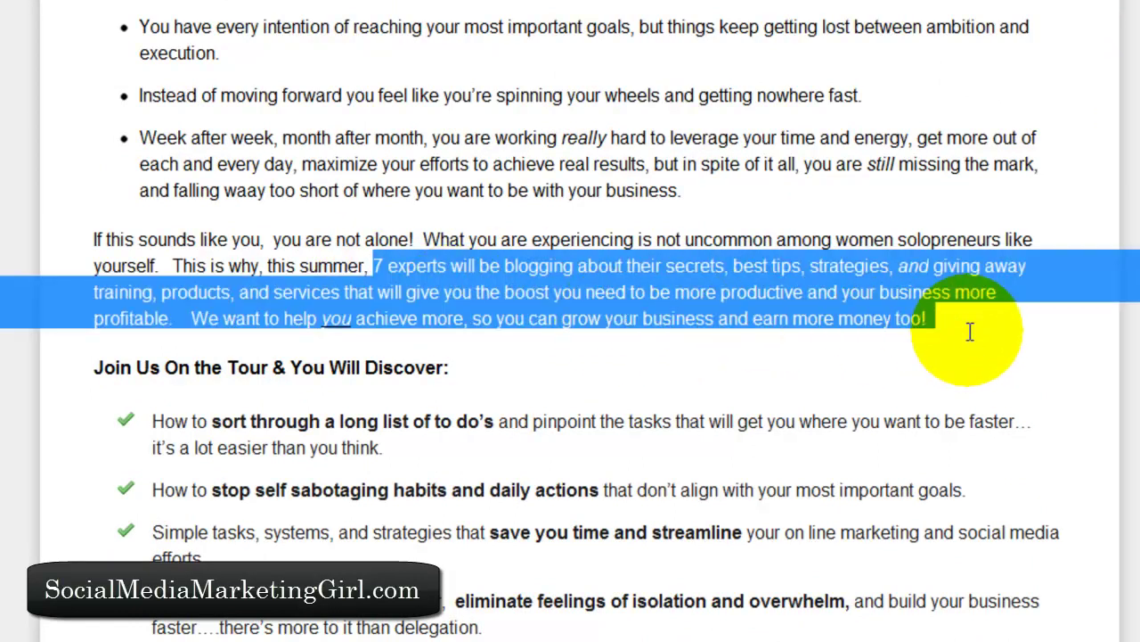
right_click(743, 297)
click(768, 313)
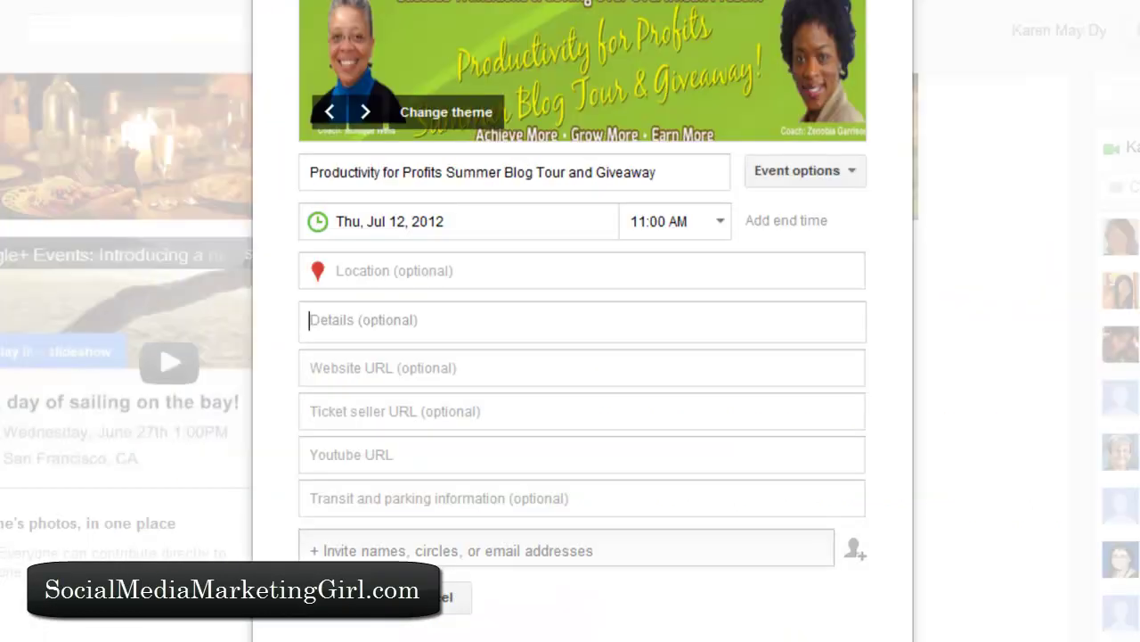
click(332, 325)
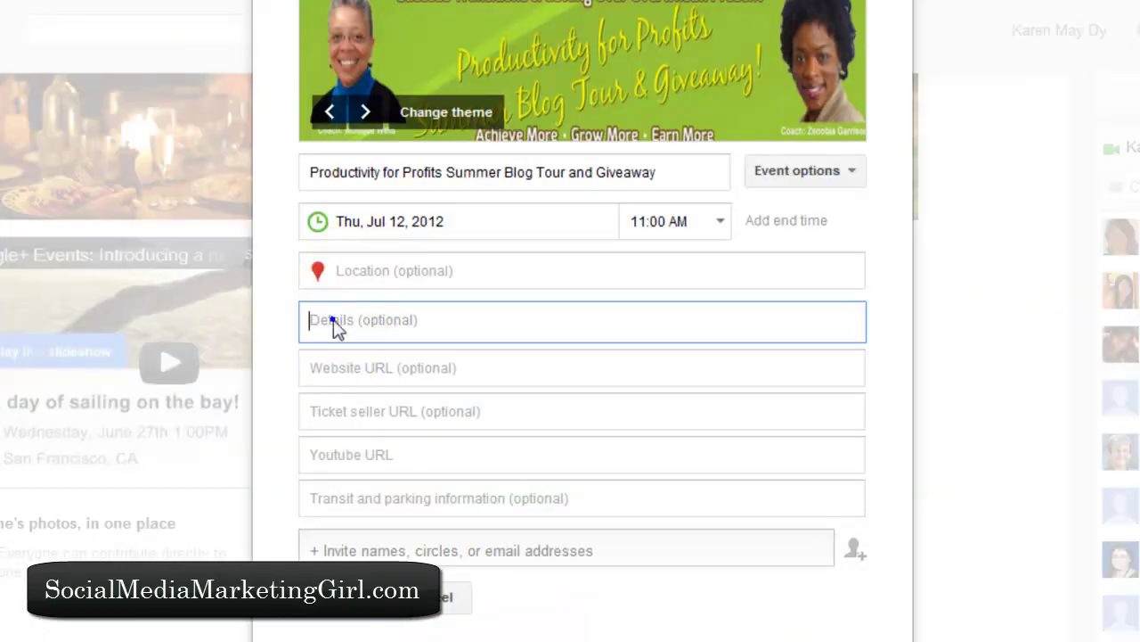
right_click(367, 323)
Step: Paste the 7-experts paragraph into Details and remove the extra spaces after 'profitable.'
click(386, 448)
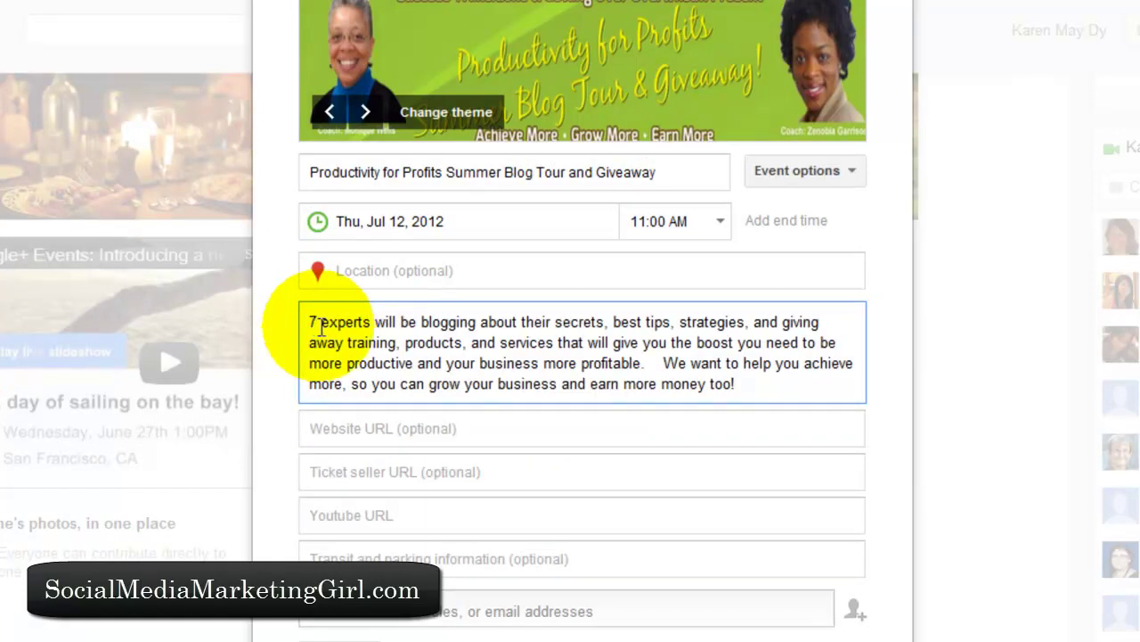
click(666, 363)
key(BackSpace)
key(BackSpace)
key(BackSpace)
key(BackSpace)
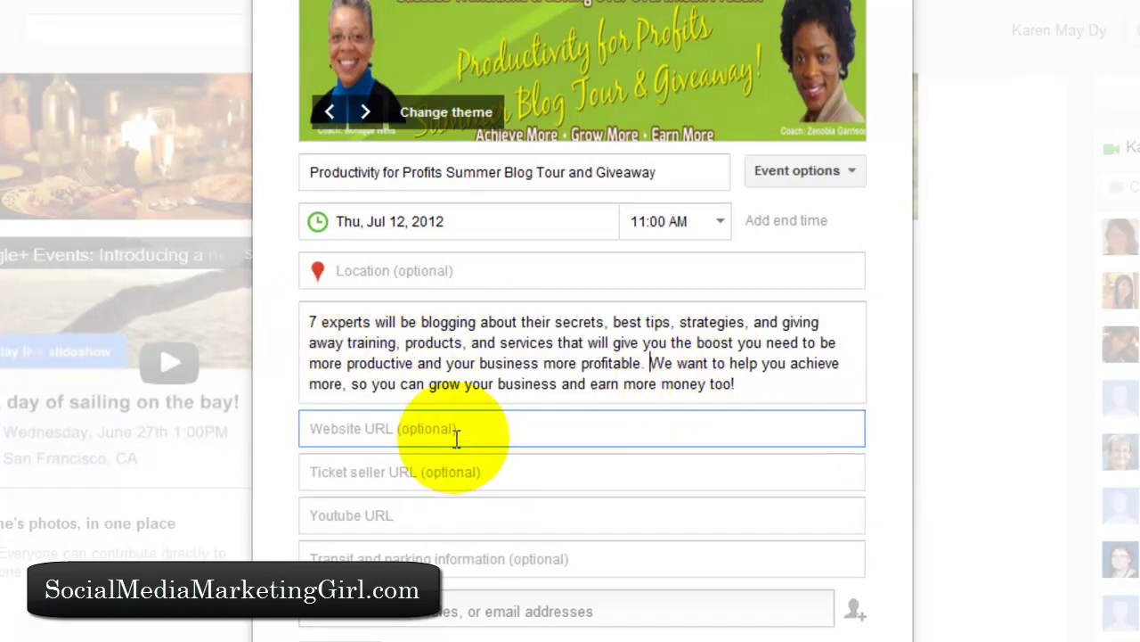
click(448, 429)
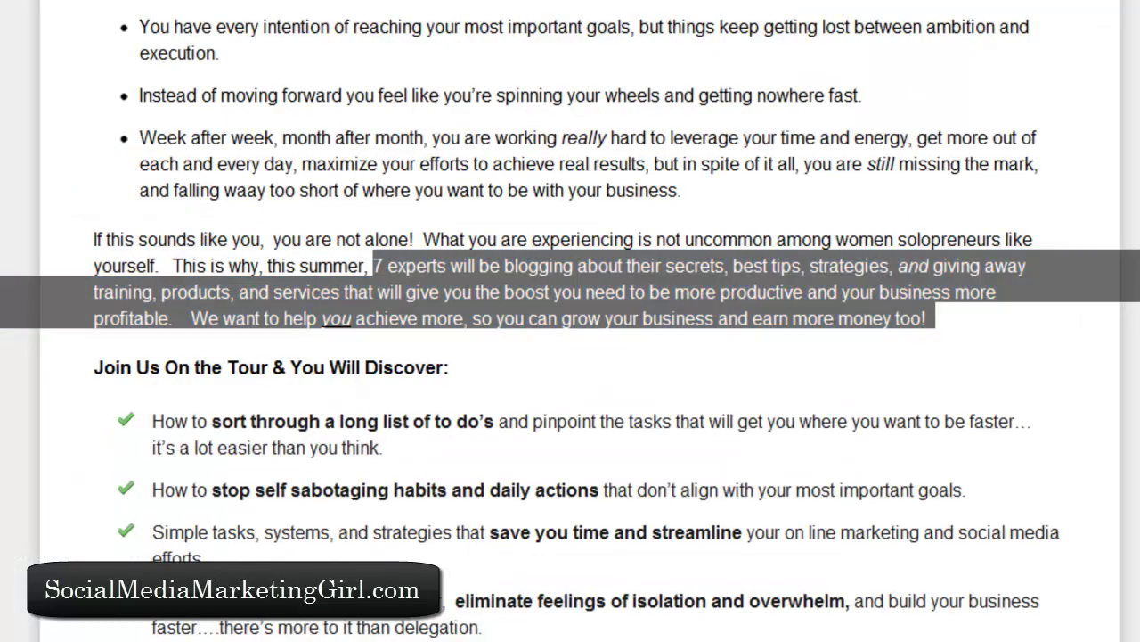
right_click(129, 2)
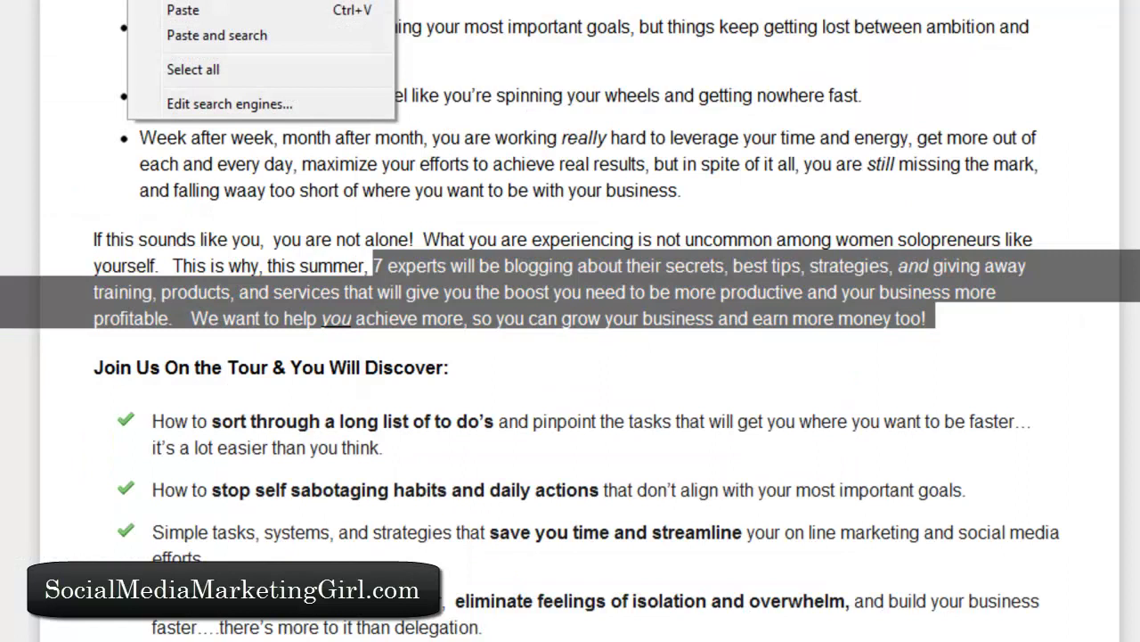
click(192, 9)
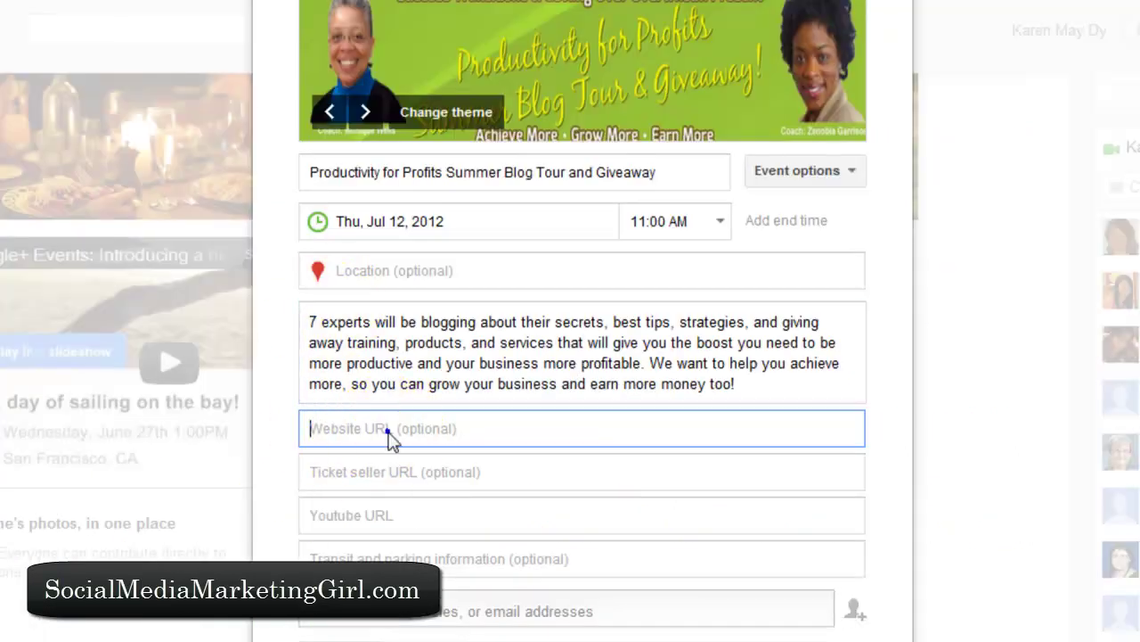
right_click(397, 429)
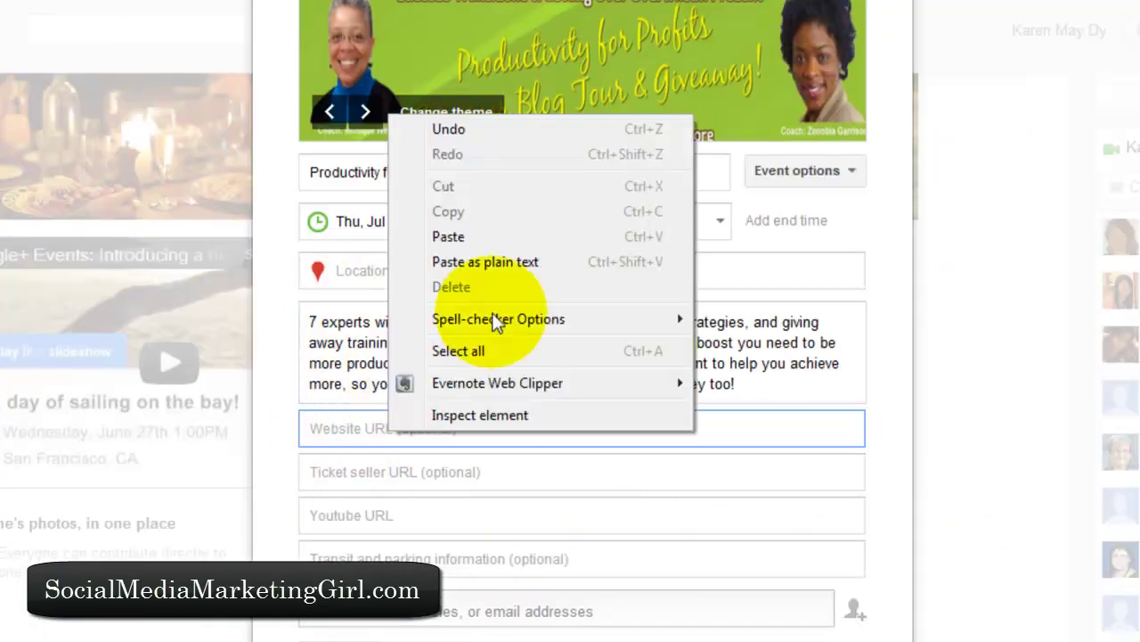
click(478, 234)
click(396, 512)
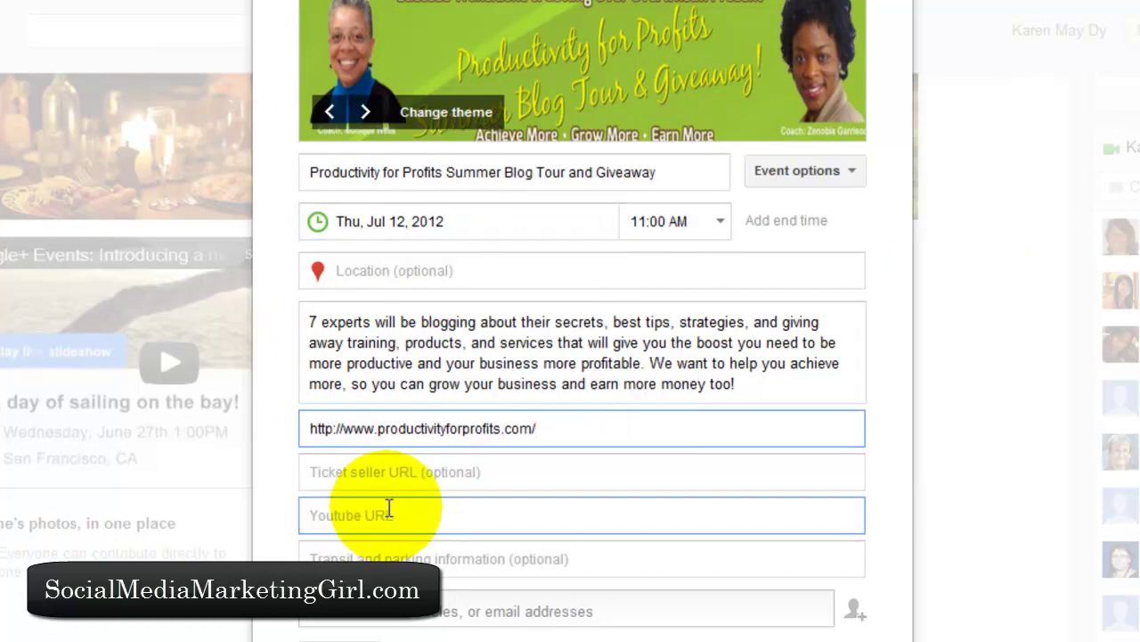
click(512, 473)
click(513, 478)
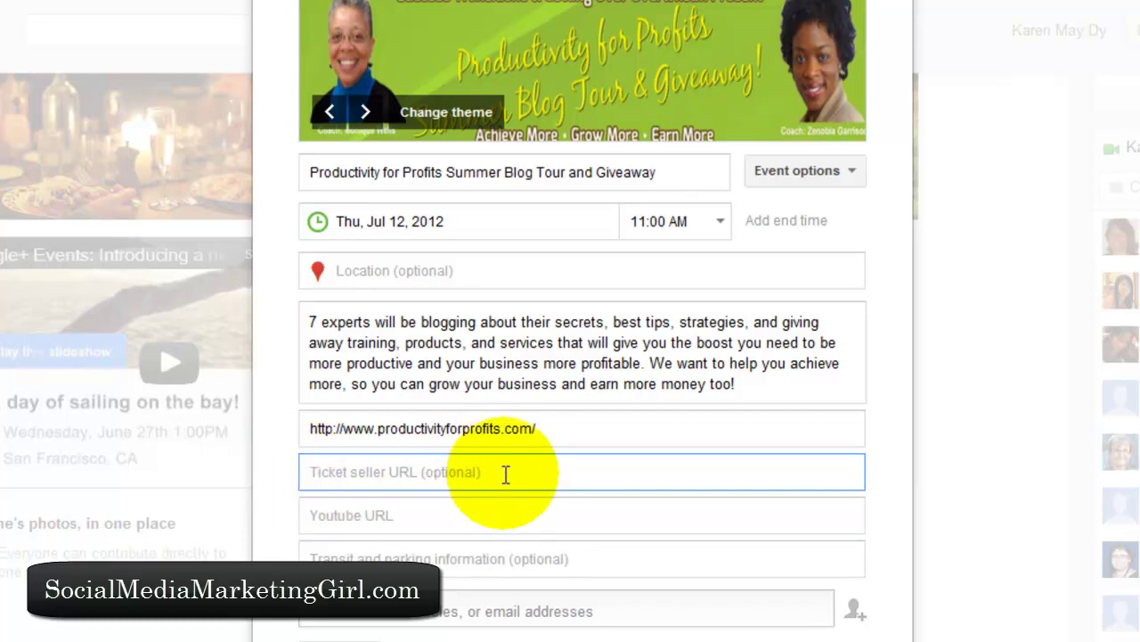
click(432, 517)
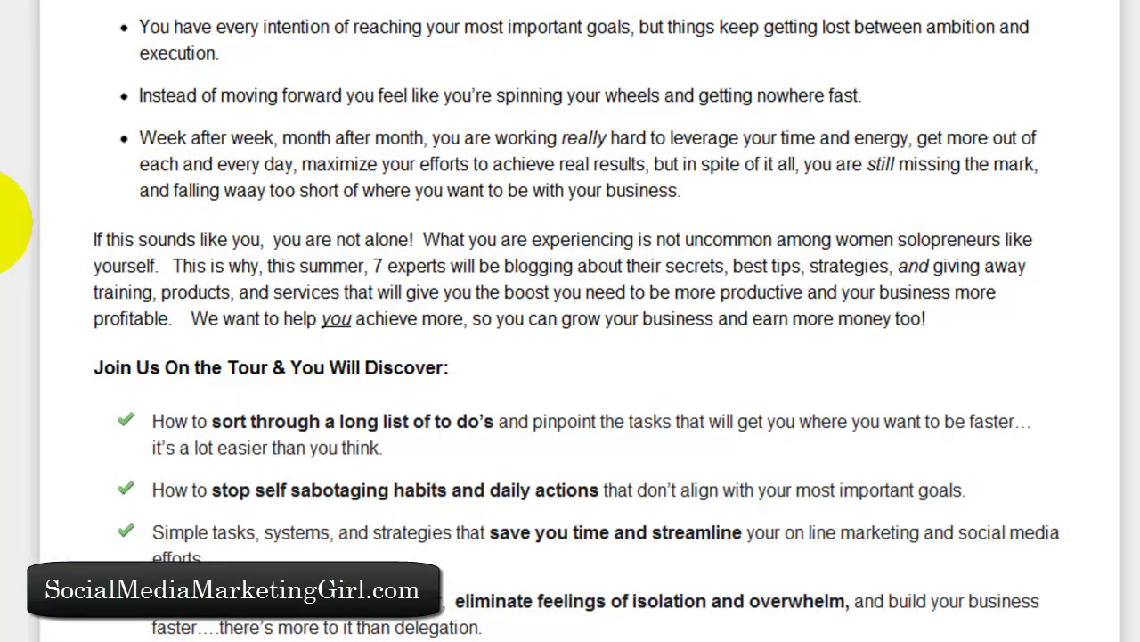
scroll(7, 223, up, 10)
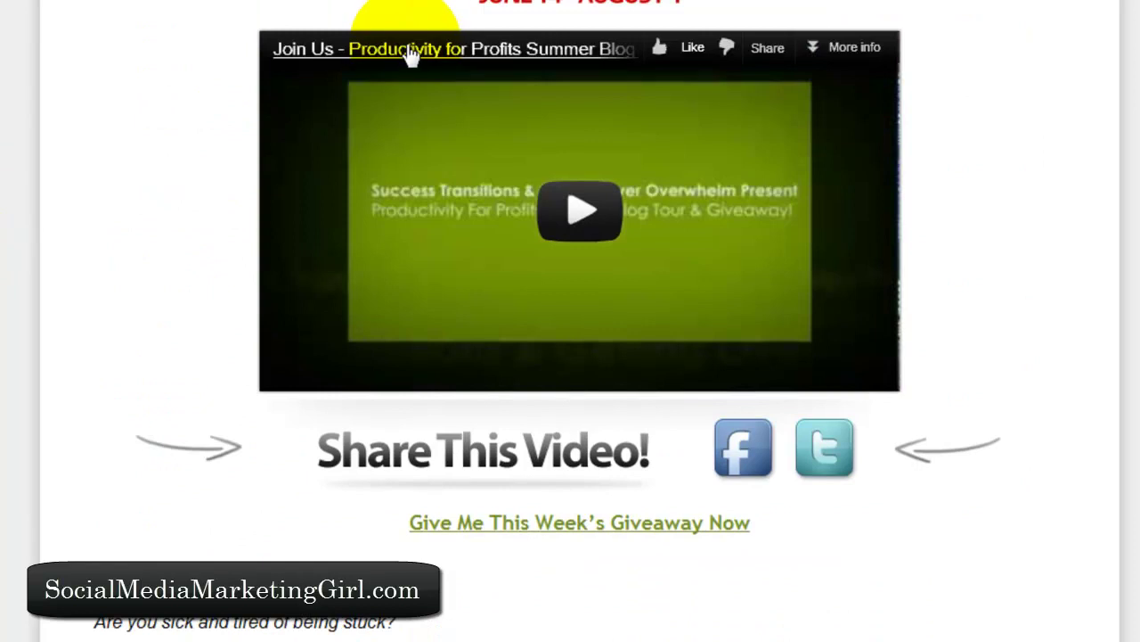
click(409, 55)
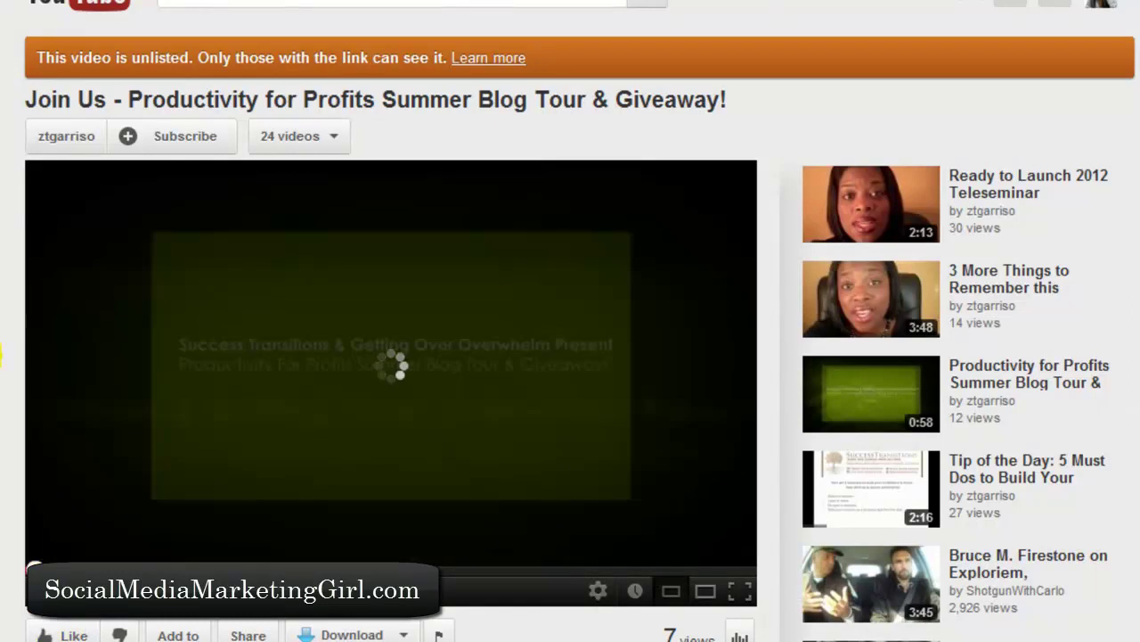
scroll(285, 401, down, 3)
click(276, 406)
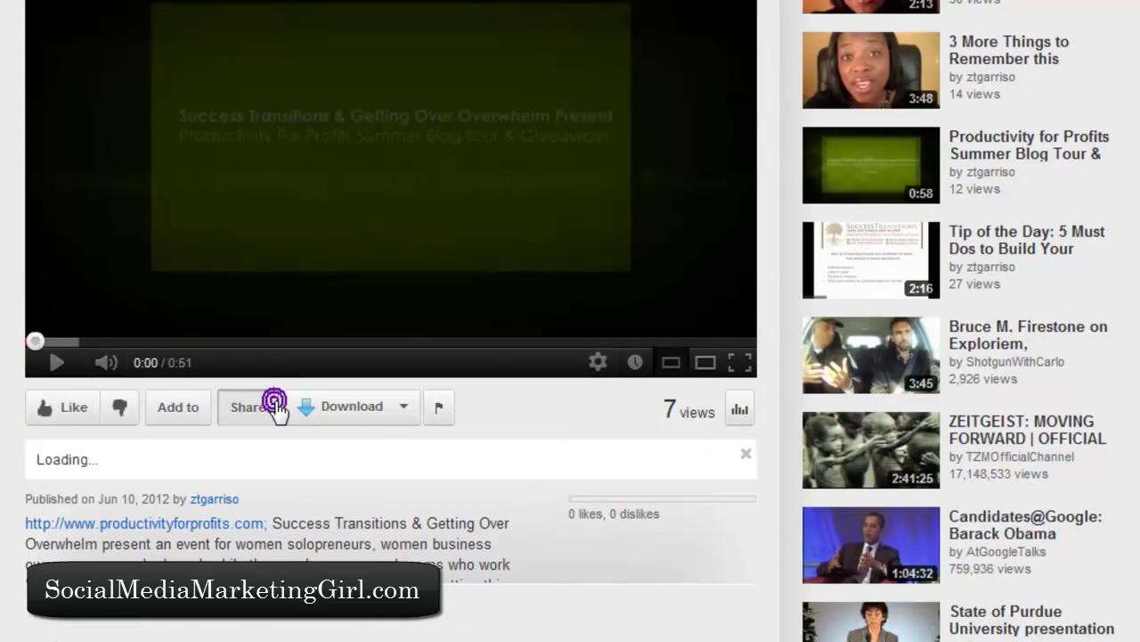
right_click(177, 481)
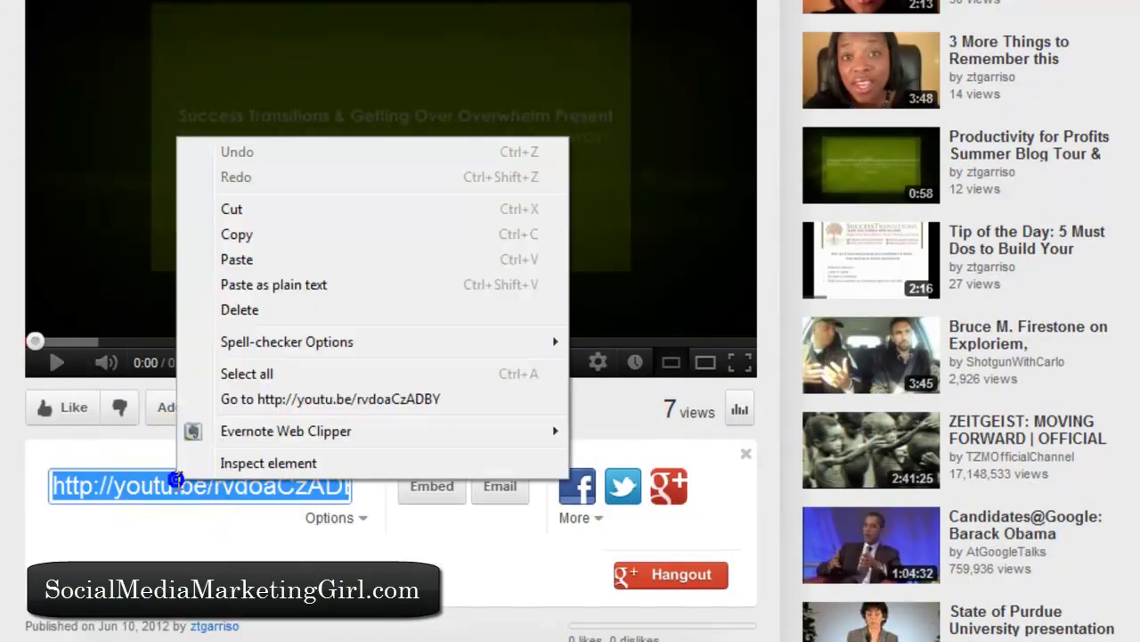
click(298, 229)
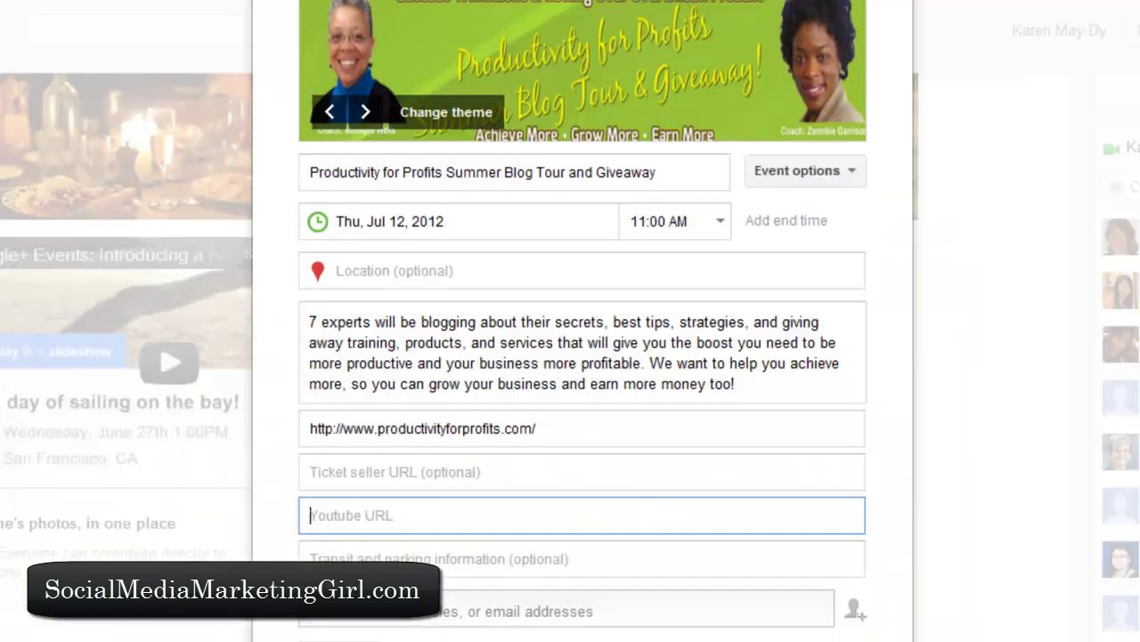
right_click(347, 515)
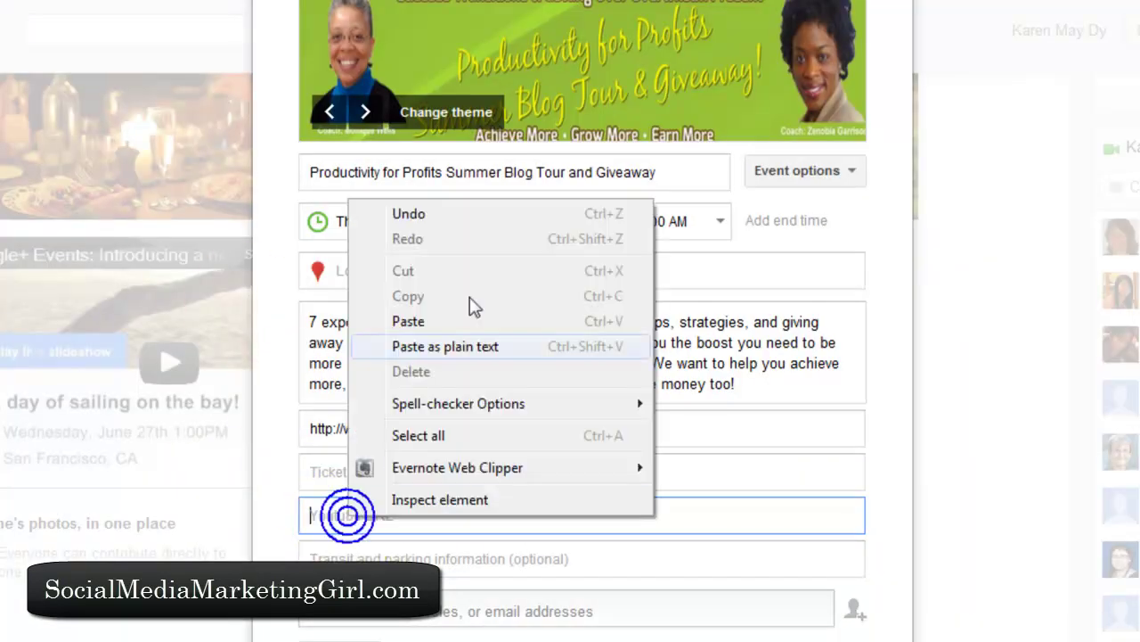
click(463, 321)
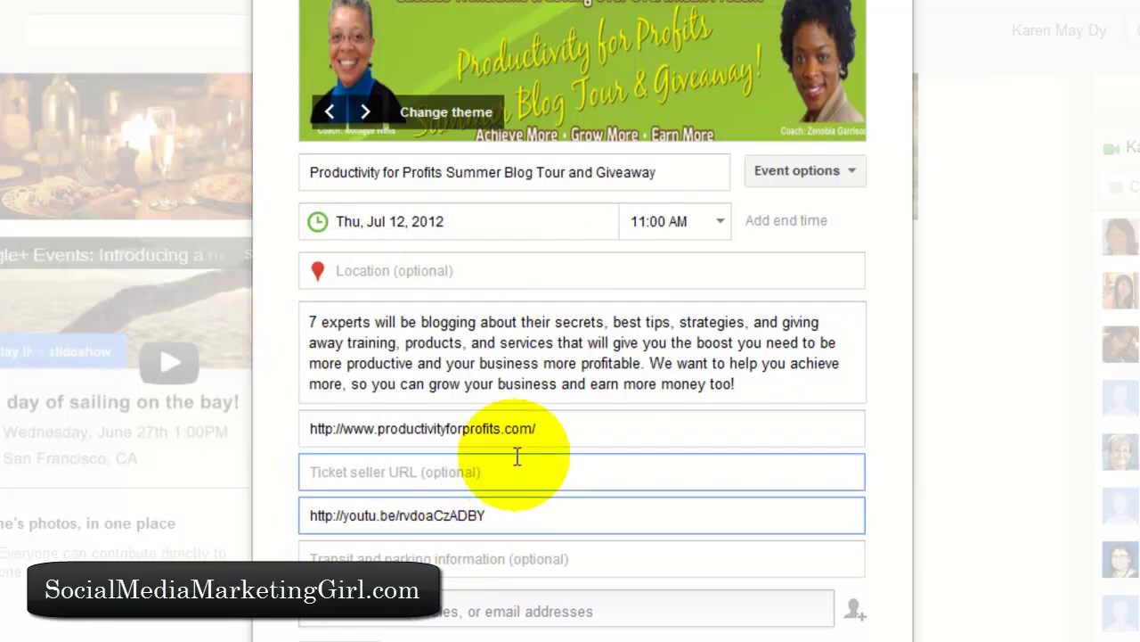
click(571, 394)
click(530, 565)
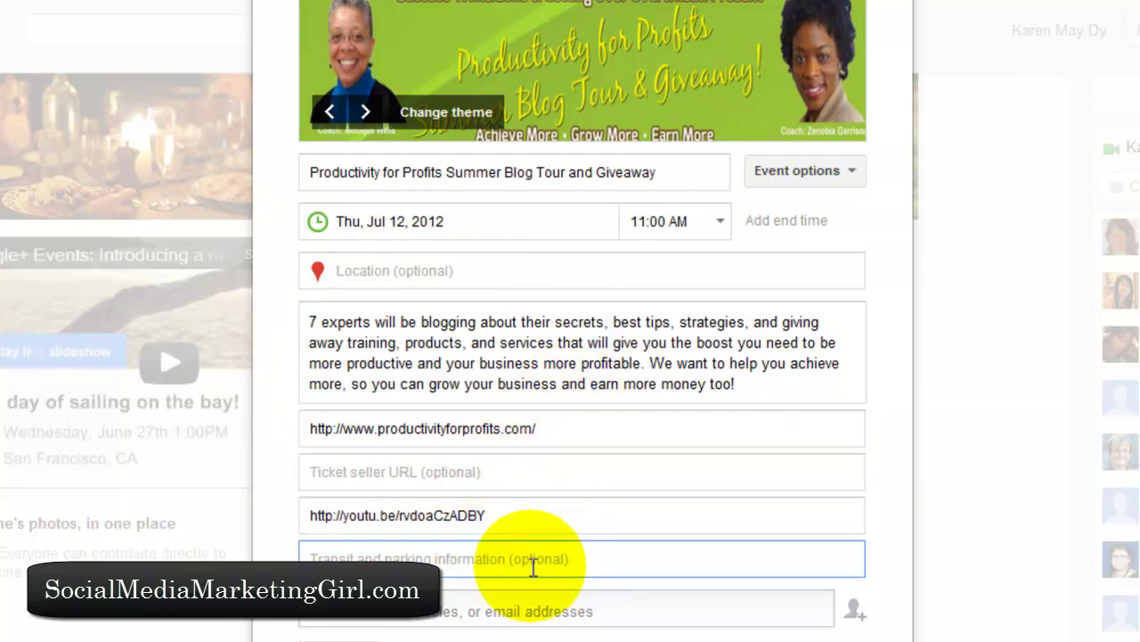
click(533, 567)
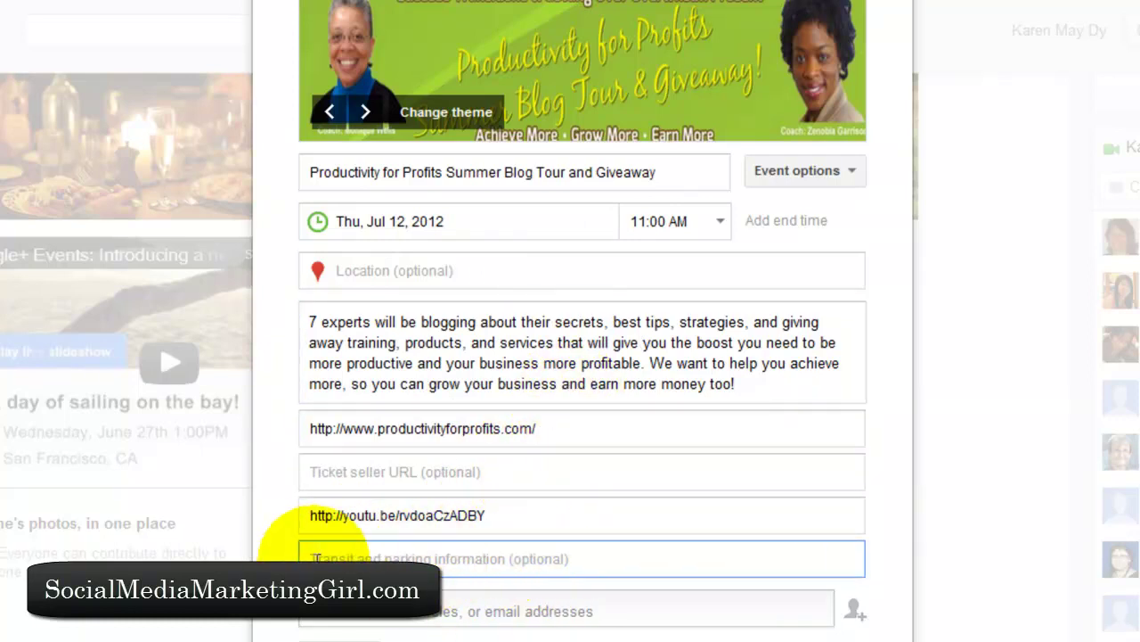
click(709, 397)
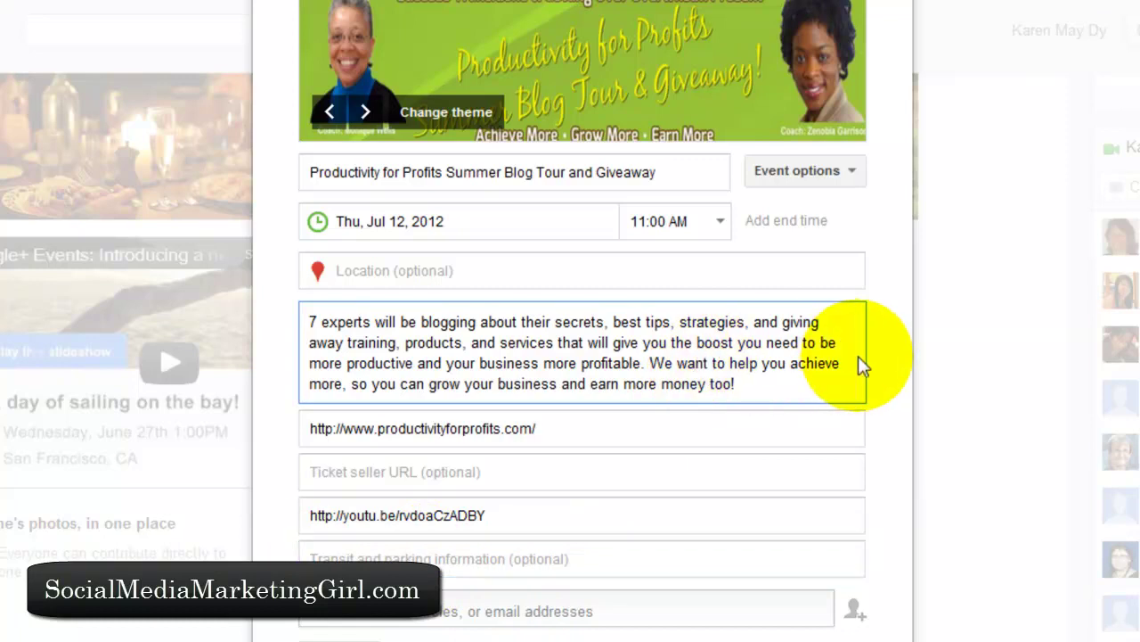
scroll(878, 360, down, 1)
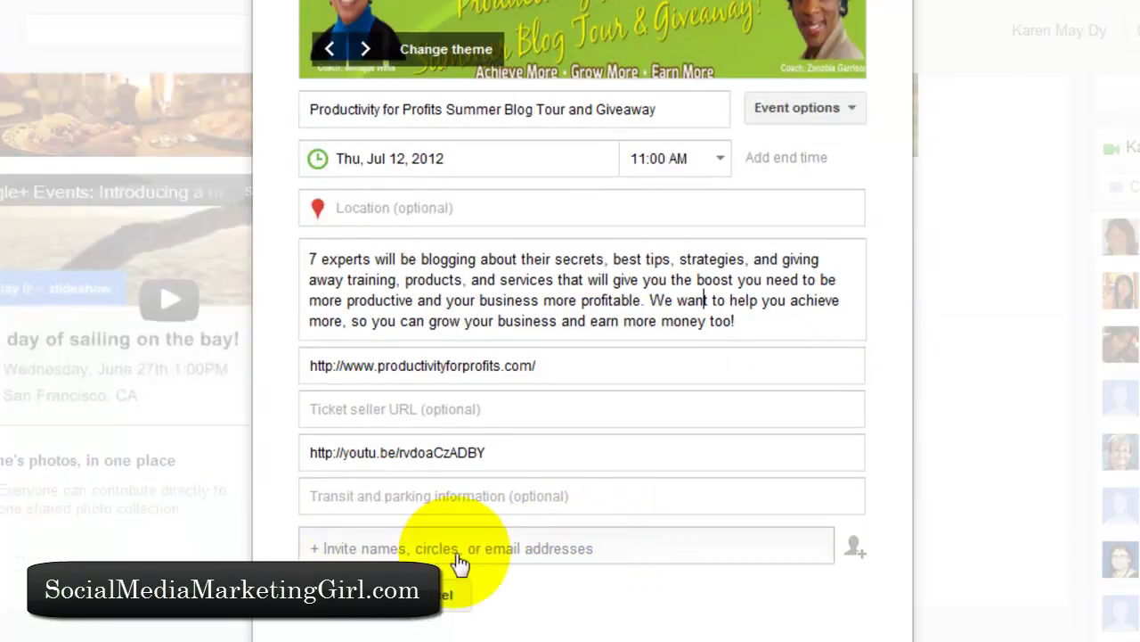
Step: Add the Family circle to the event's invitations and publish the event
click(581, 556)
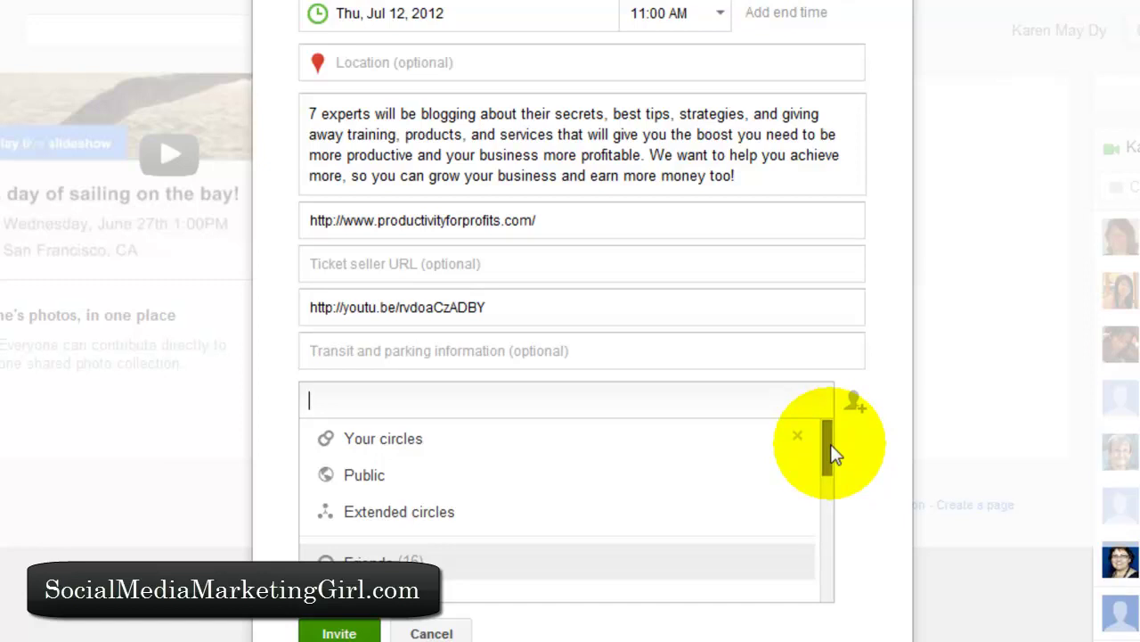
drag(831, 453, 813, 398)
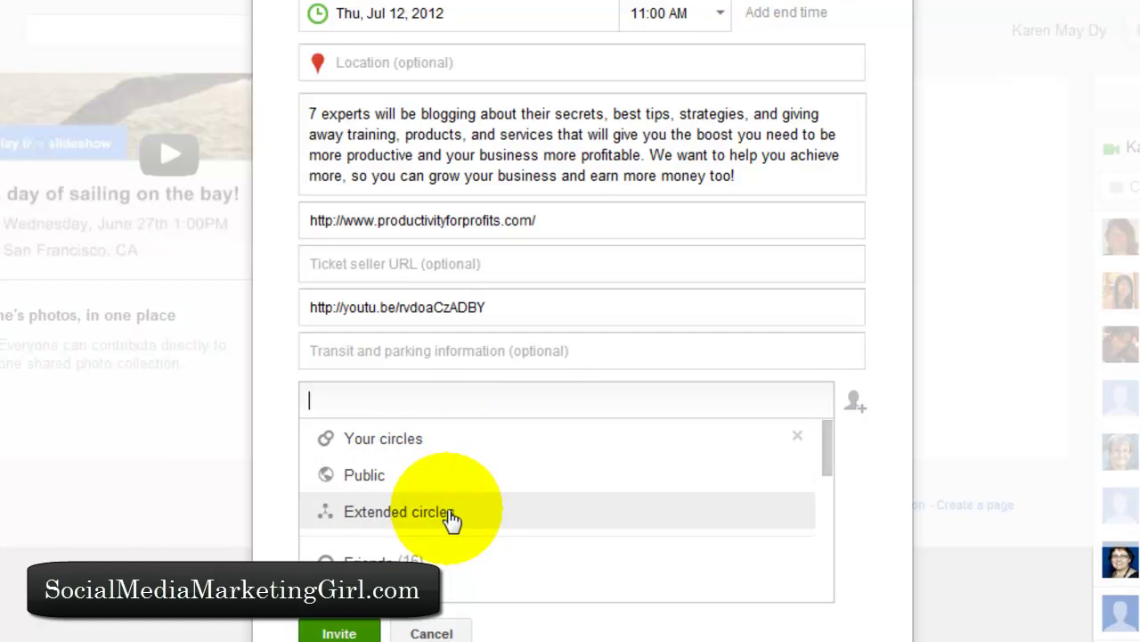
scroll(472, 541, down, 1)
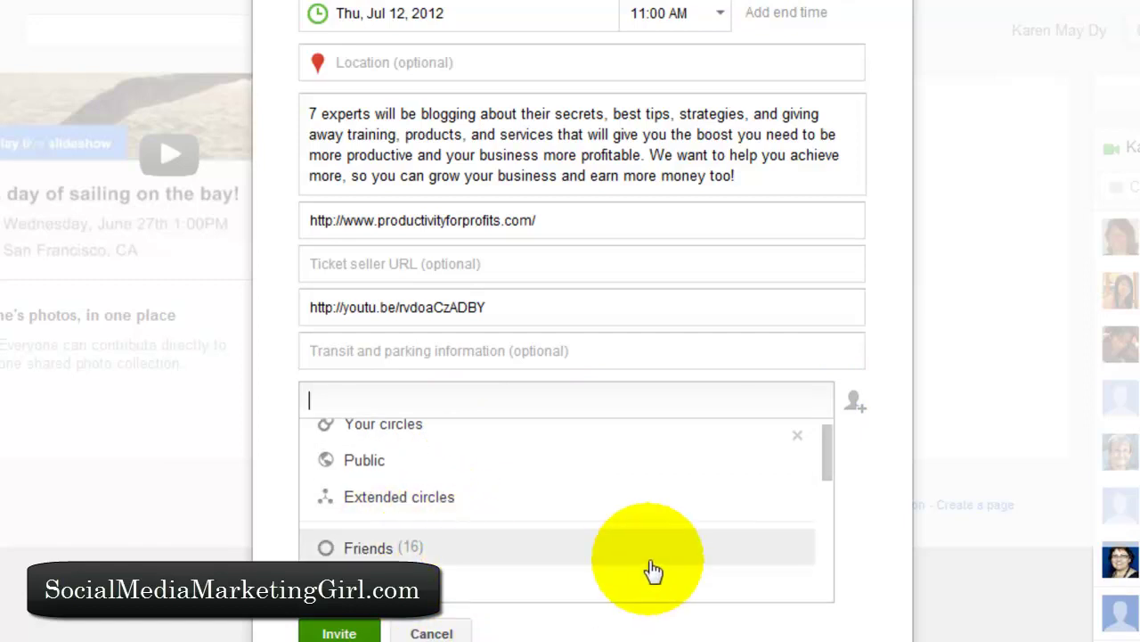
click(453, 588)
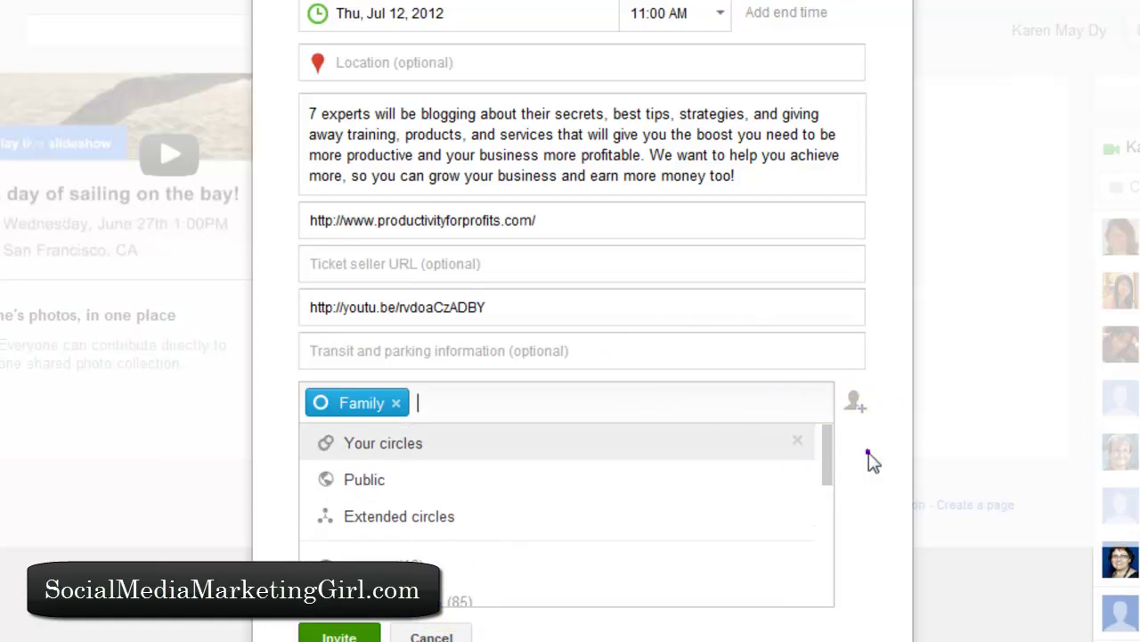
click(869, 452)
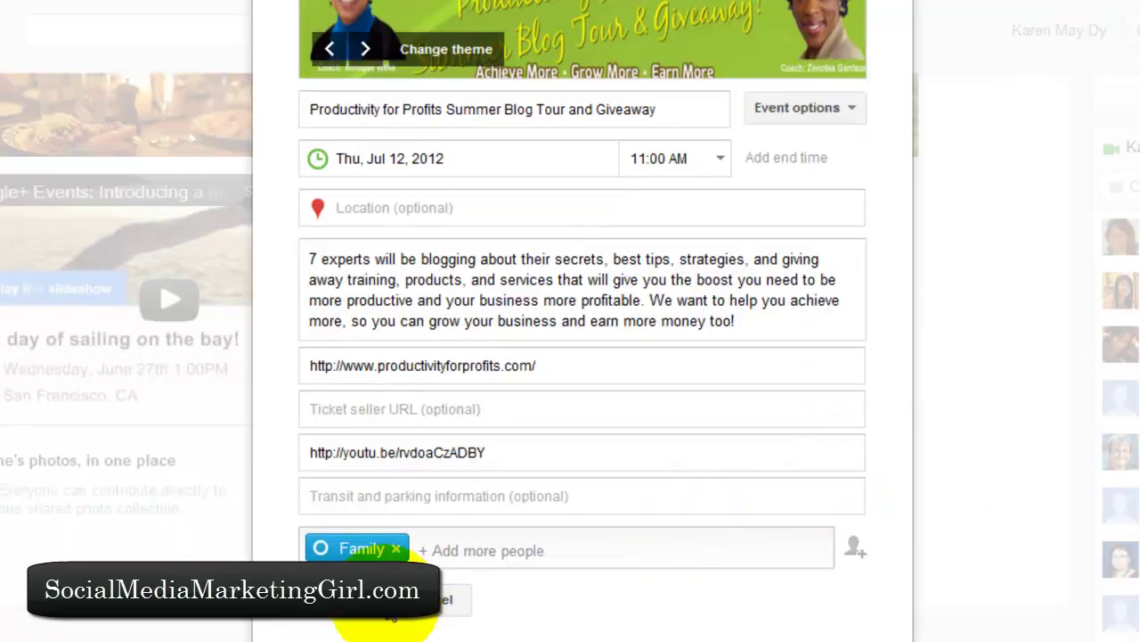
click(356, 599)
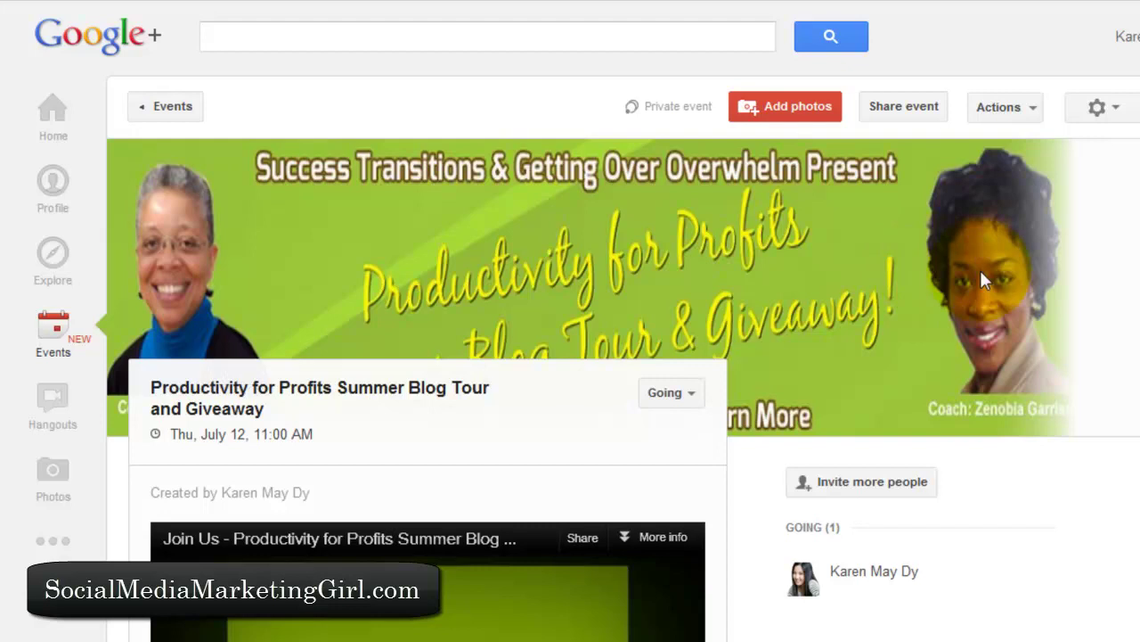
Step: Scroll down the published event page to review the promo video, description and official website link
scroll(980, 270, down, 2)
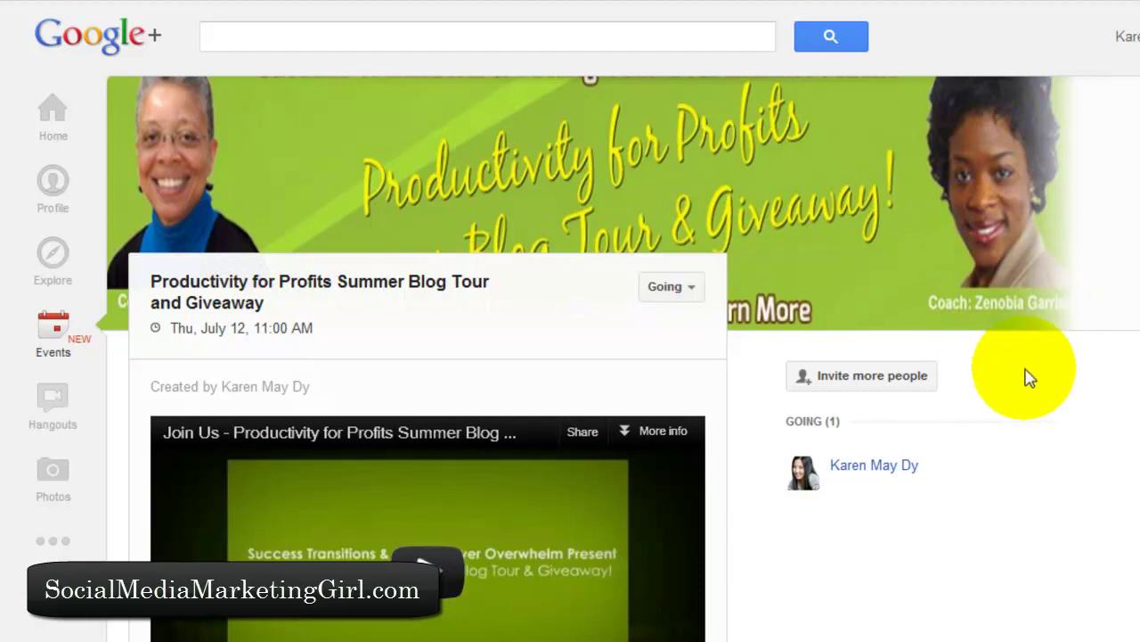
scroll(1026, 378, down, 3)
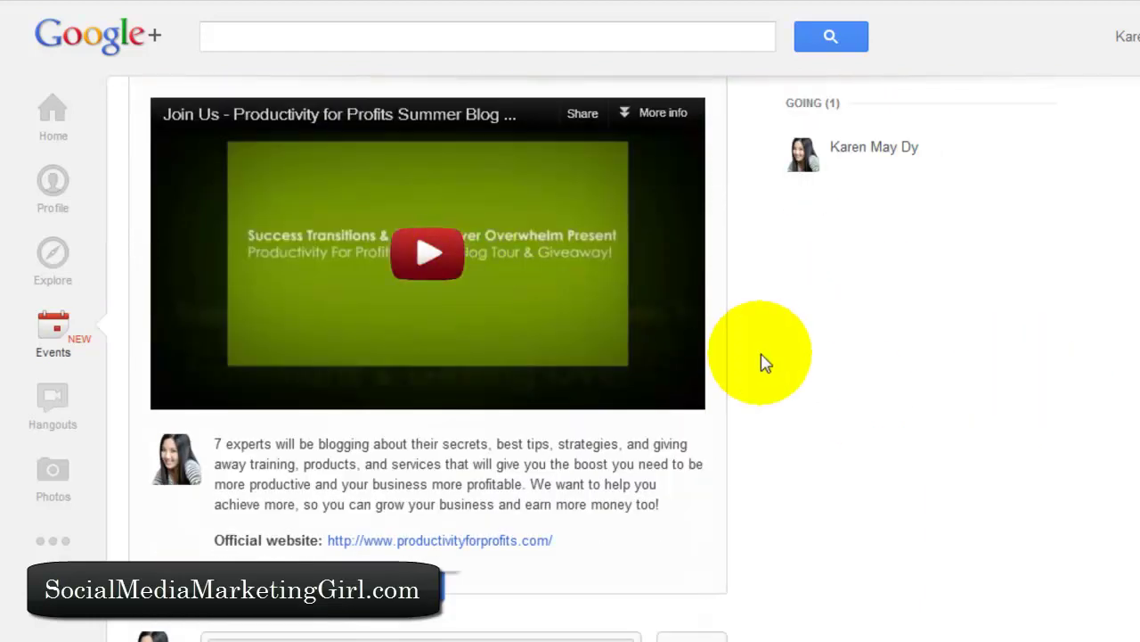
scroll(877, 301, down, 2)
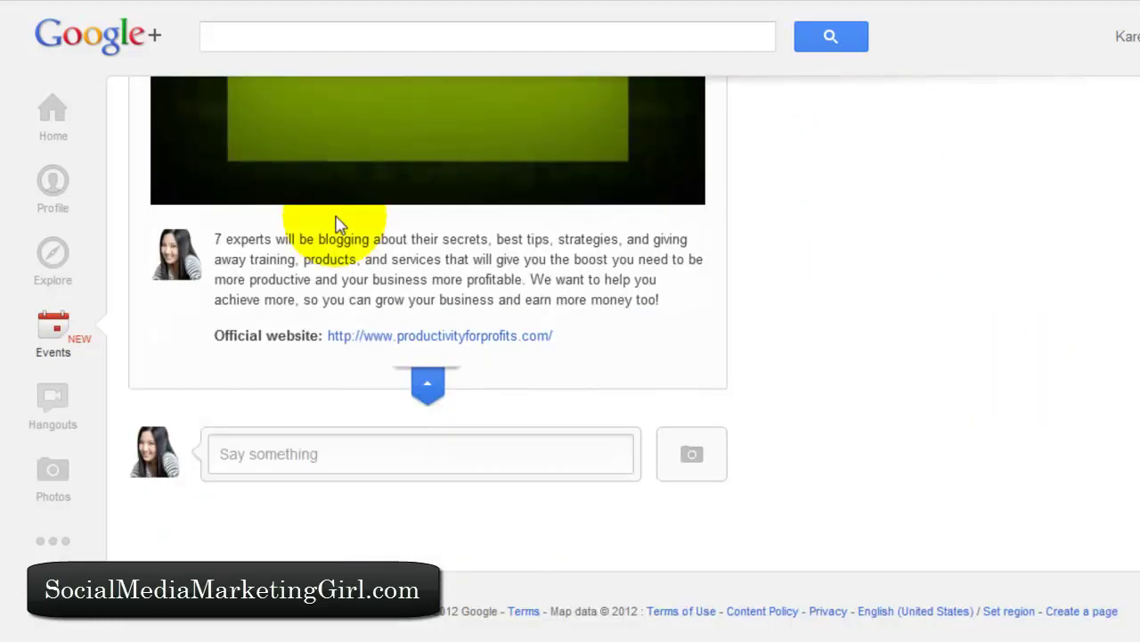